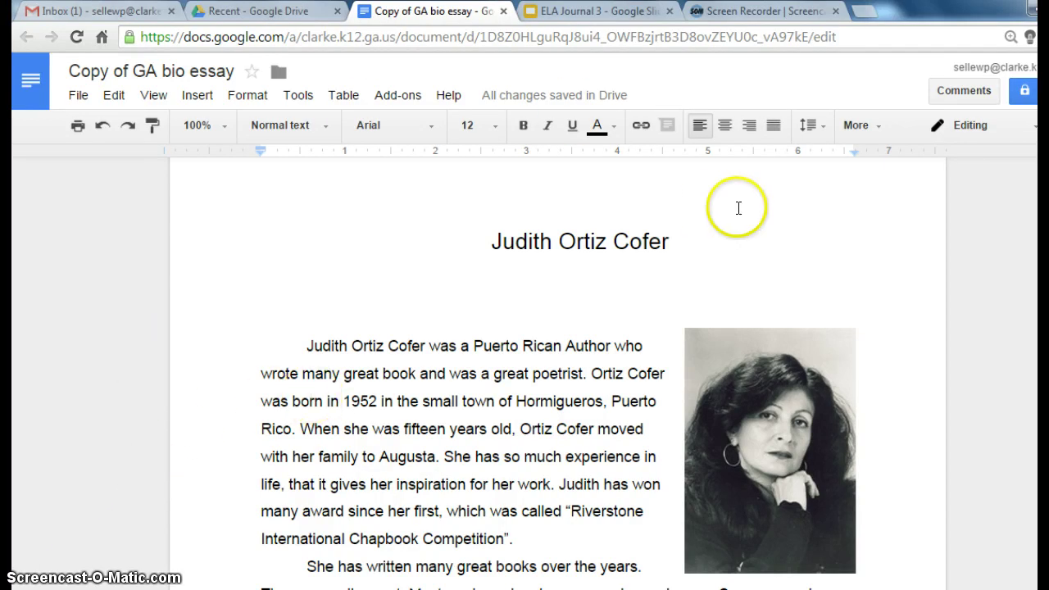
# - Switch to the ELA Journal 3 presentation showing the 'What is a Bibliography?' slide
pyautogui.click(581, 17)
pyautogui.click(581, 415)
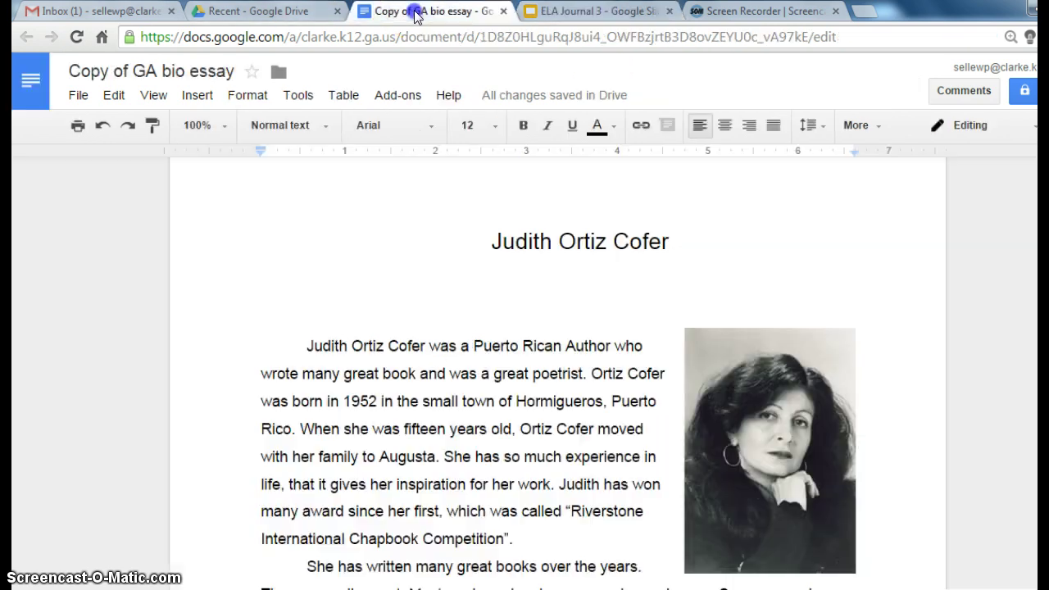
# - Add a 'Bibliography' line at the end of the Cofer essay, then start a new browser tab
pyautogui.click(420, 13)
pyautogui.scroll(-10, 853, 219)
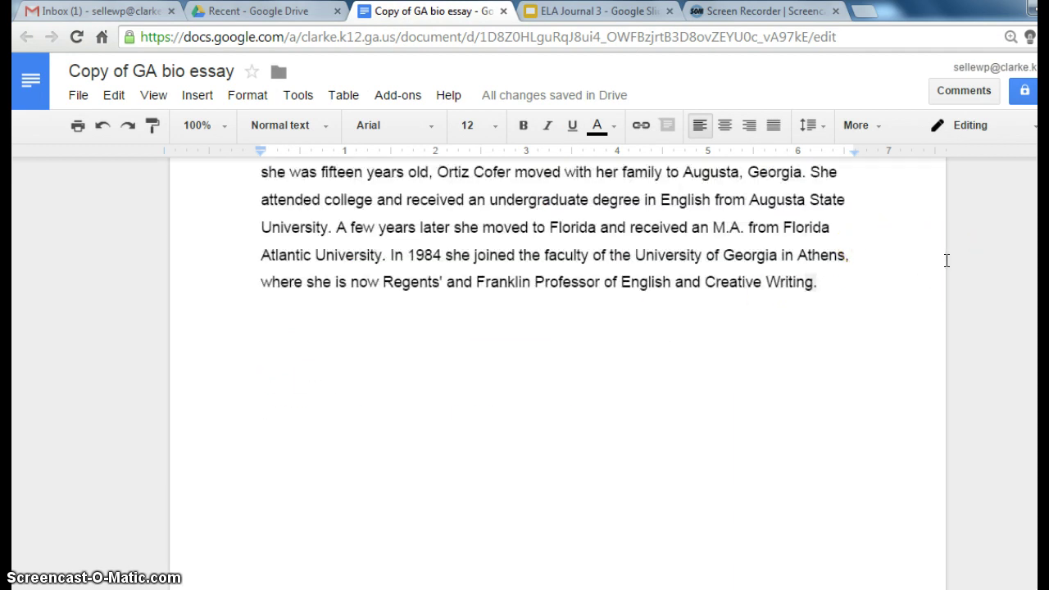
pyautogui.write('Bibliography')
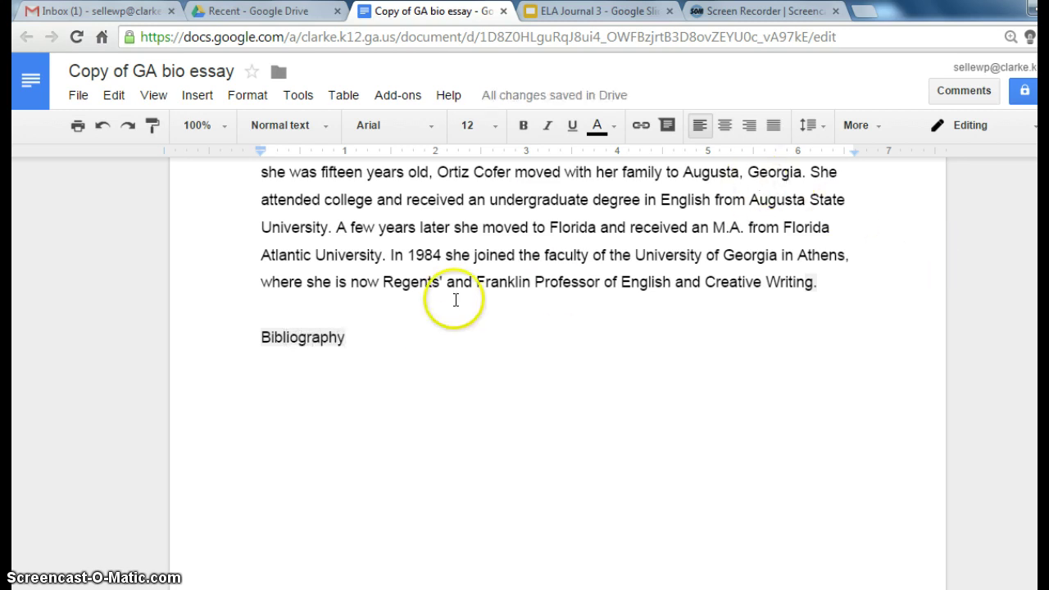
pyautogui.click(867, 15)
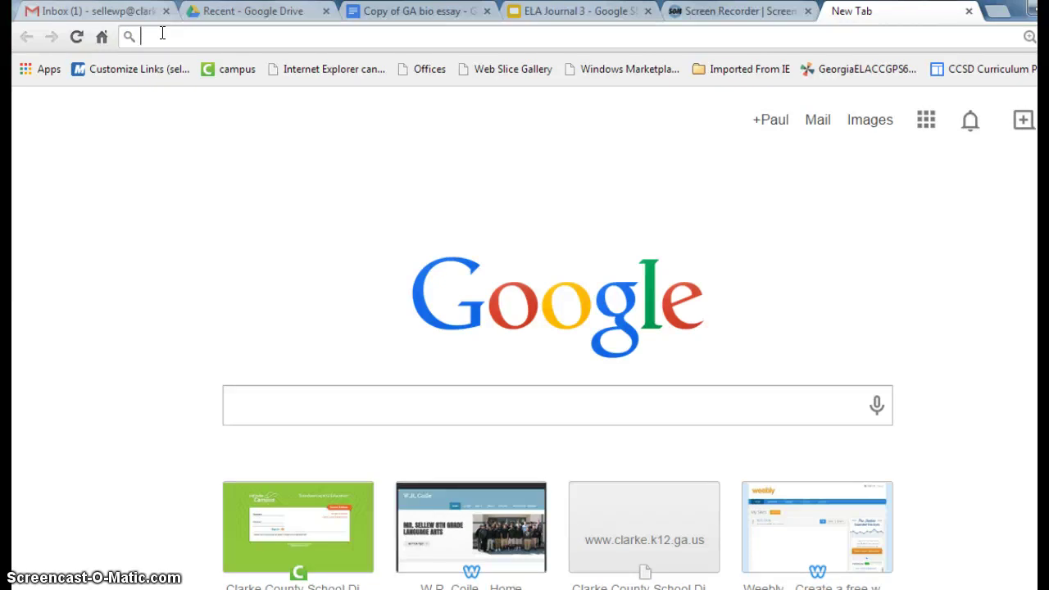
# - Search Google for 'judith ortiz cofer' using the address-bar suggestion
pyautogui.write('judith ortiz cofer')
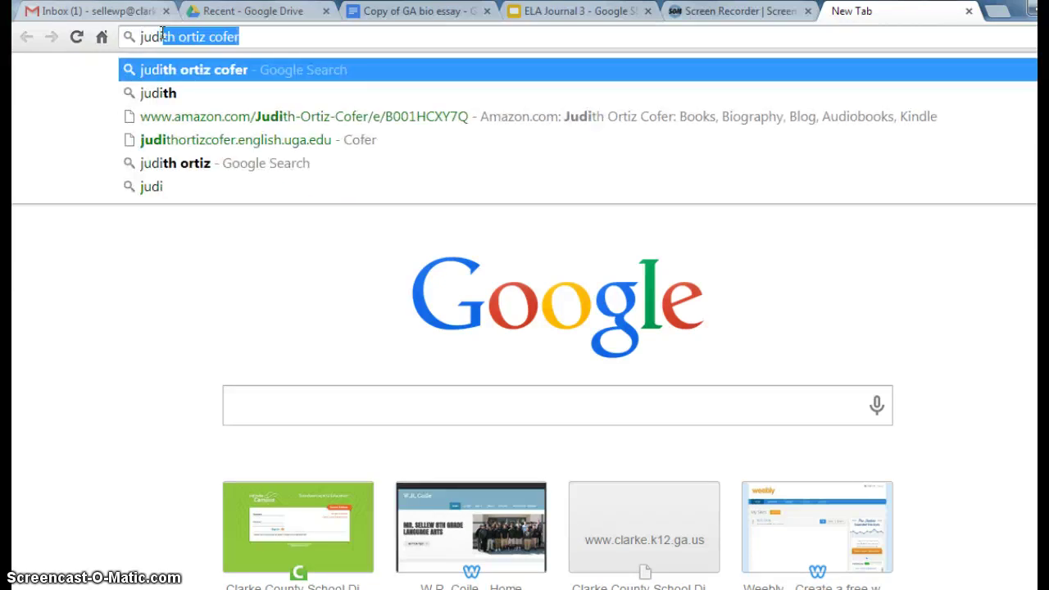
pyautogui.click(189, 68)
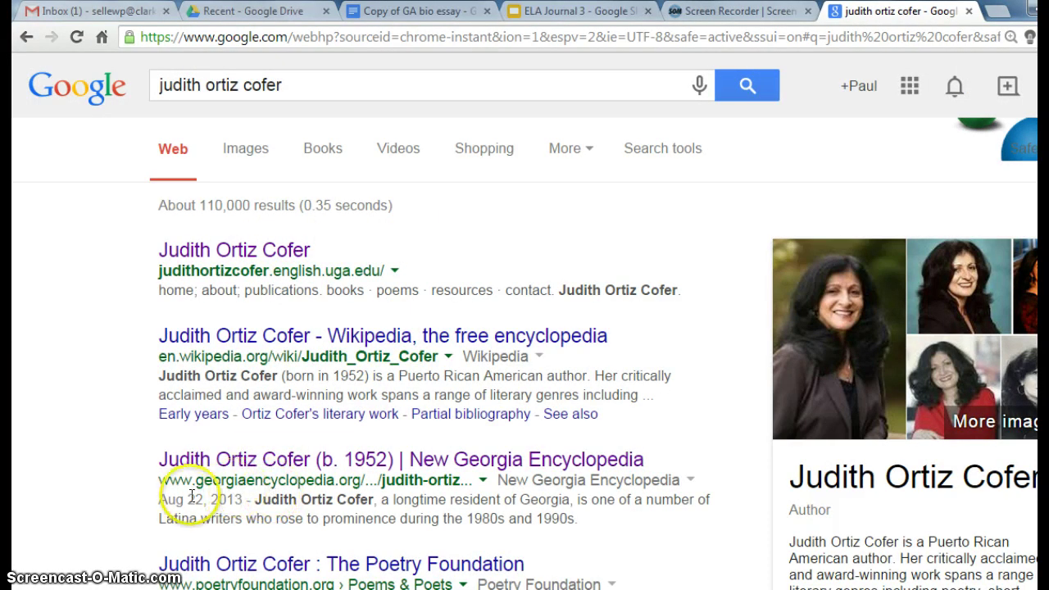
pyautogui.scroll(-1, 339, 499)
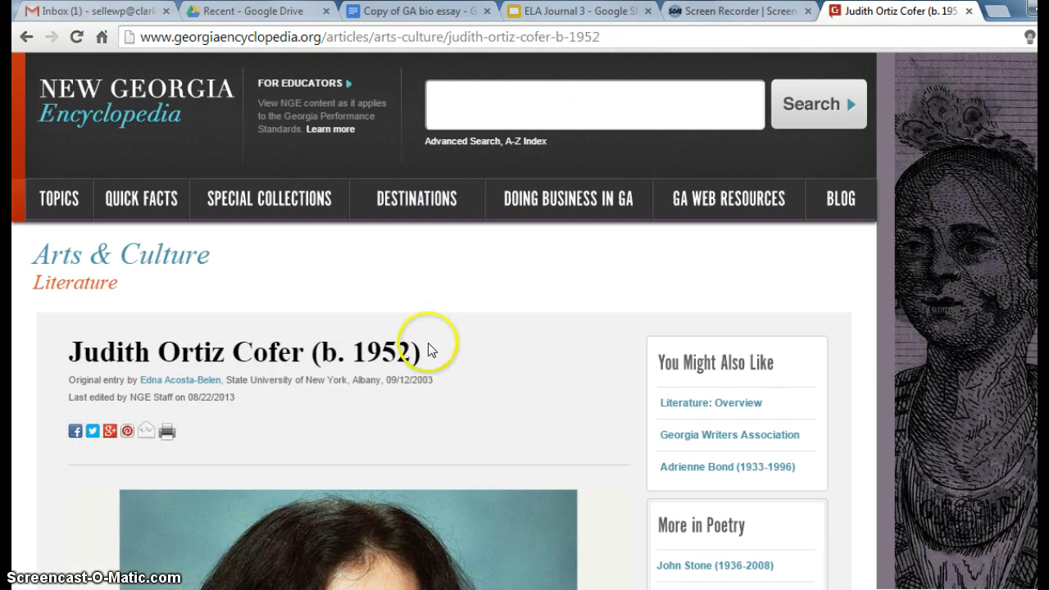
# - Copy the New Georgia Encyclopedia Cofer article's web address and open a new blank tab
pyautogui.scroll(-15, 428, 348)
pyautogui.scroll(-5, 428, 345)
pyautogui.scroll(20, 427, 345)
pyautogui.scroll(3, 426, 344)
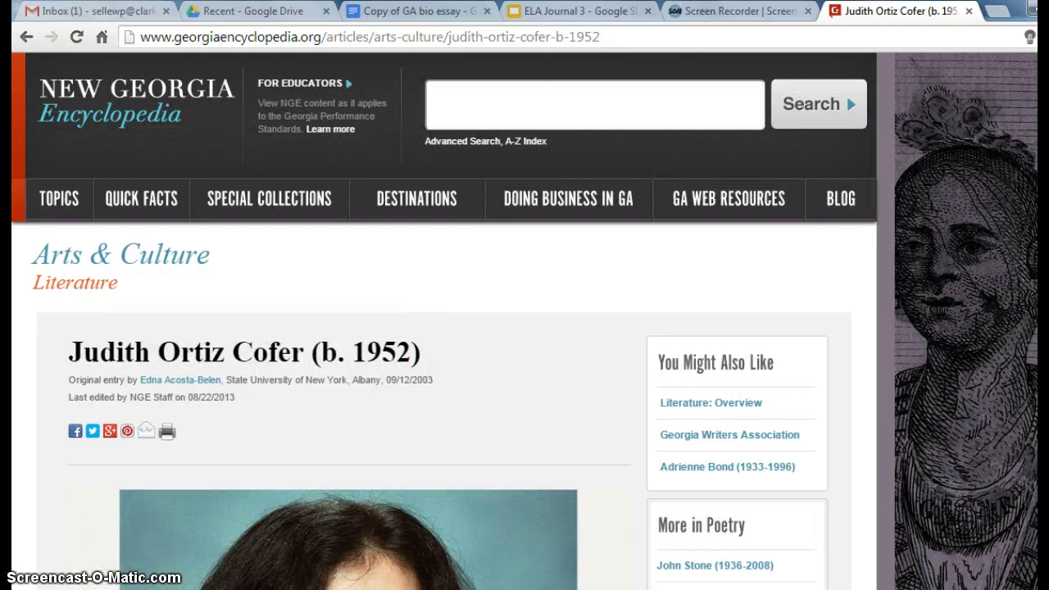
pyautogui.click(303, 36)
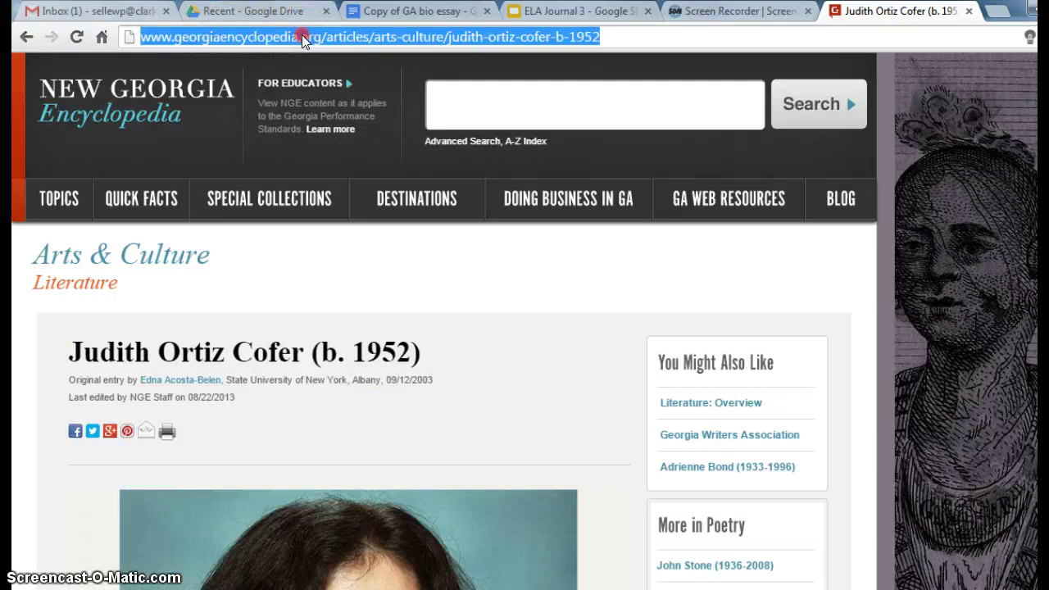
pyautogui.rightClick(302, 35)
pyautogui.click(350, 95)
pyautogui.click(1006, 15)
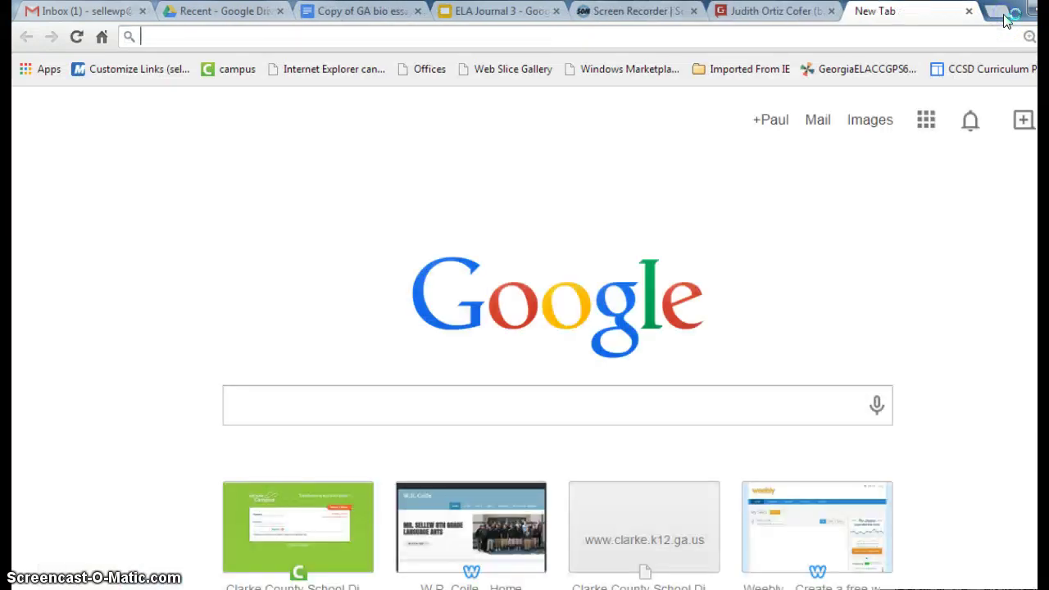
# - Load the easybib.com website
pyautogui.write('easybib.com')
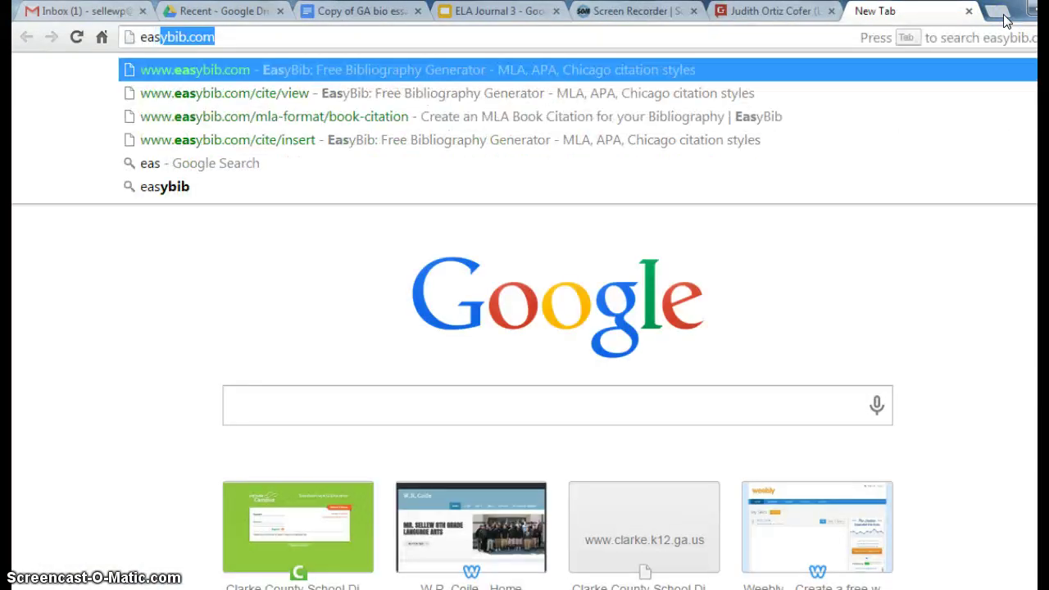
pyautogui.click(252, 38)
pyautogui.press('Return')
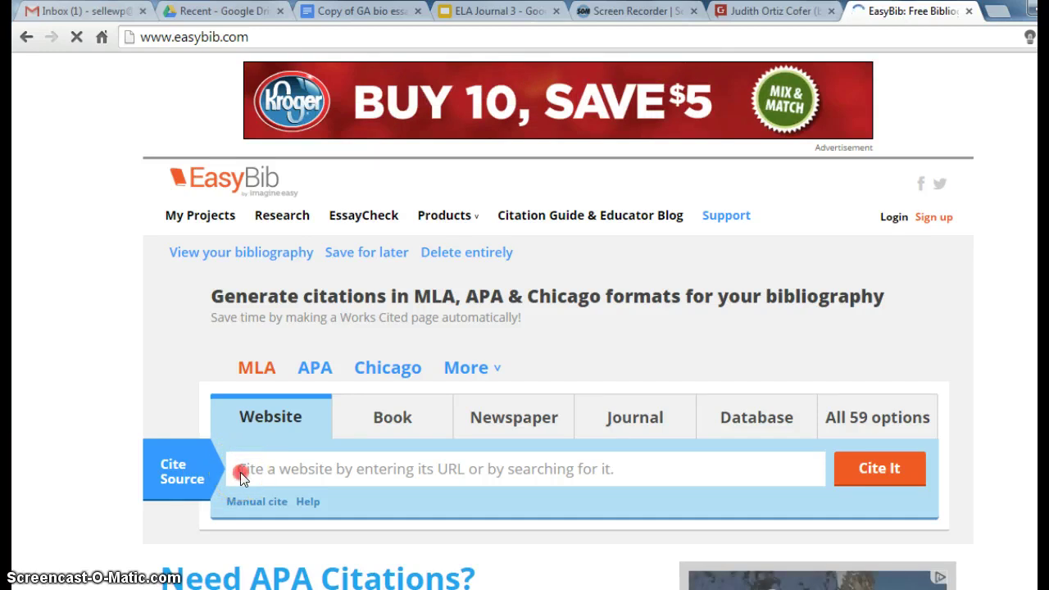
# - Paste the encyclopedia article URL into EasyBib's Cite Source box and request a citation
pyautogui.rightClick(241, 472)
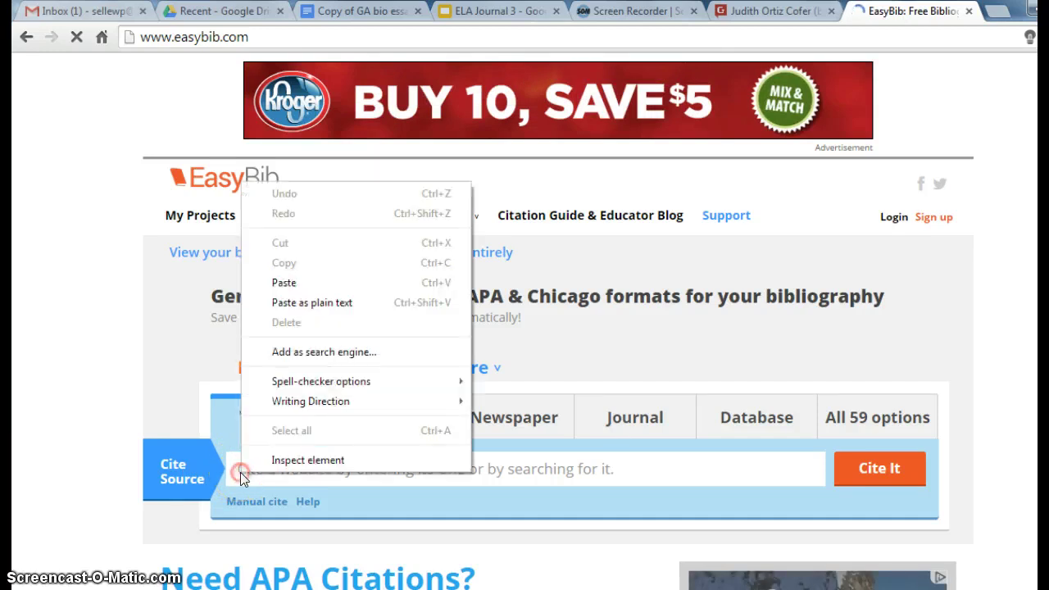
pyautogui.click(295, 282)
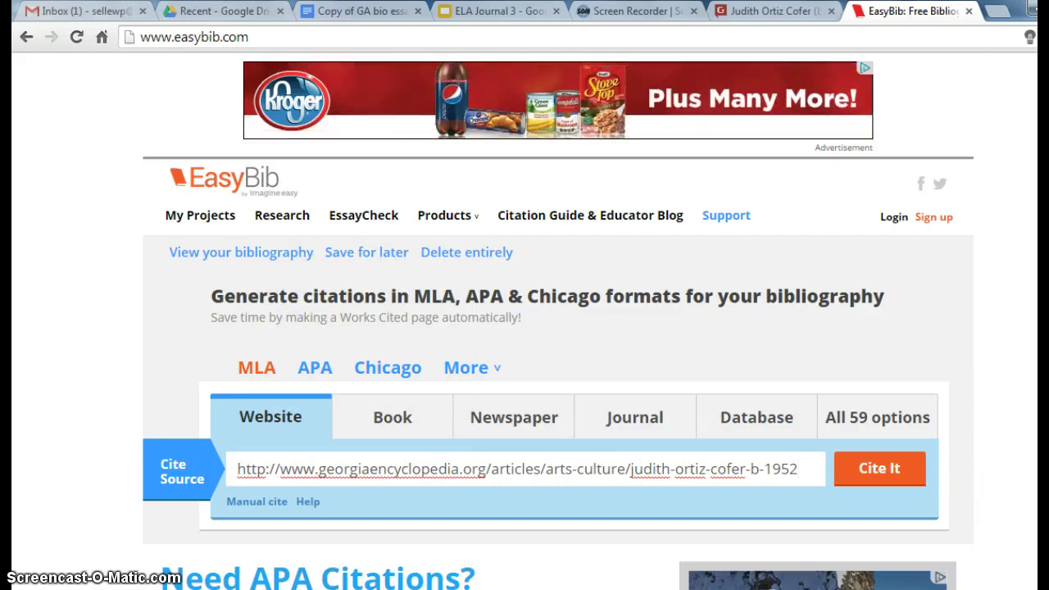
pyautogui.scroll(-3, 932, 237)
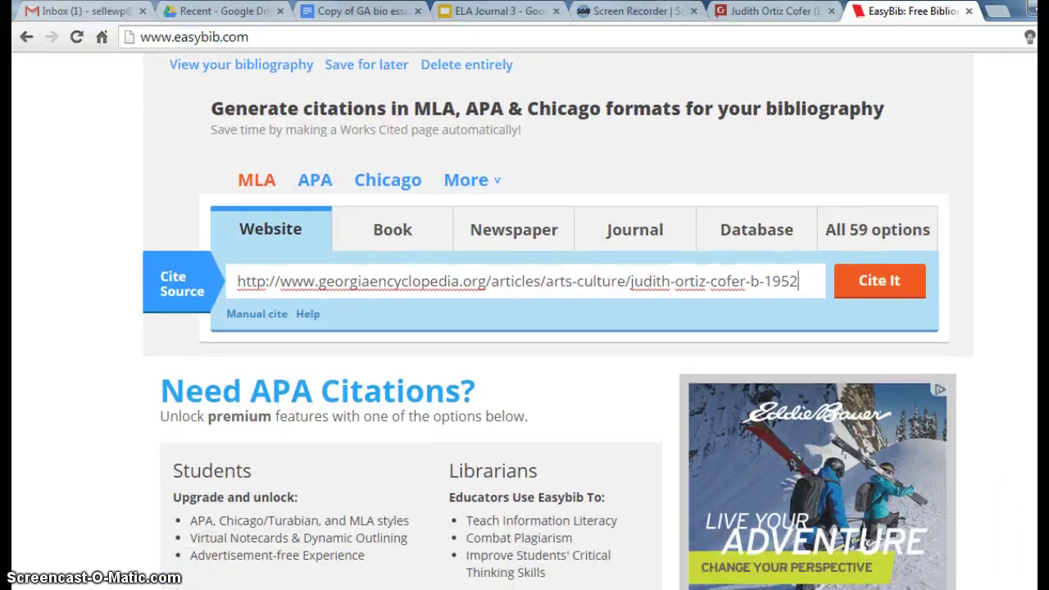
pyautogui.click(881, 283)
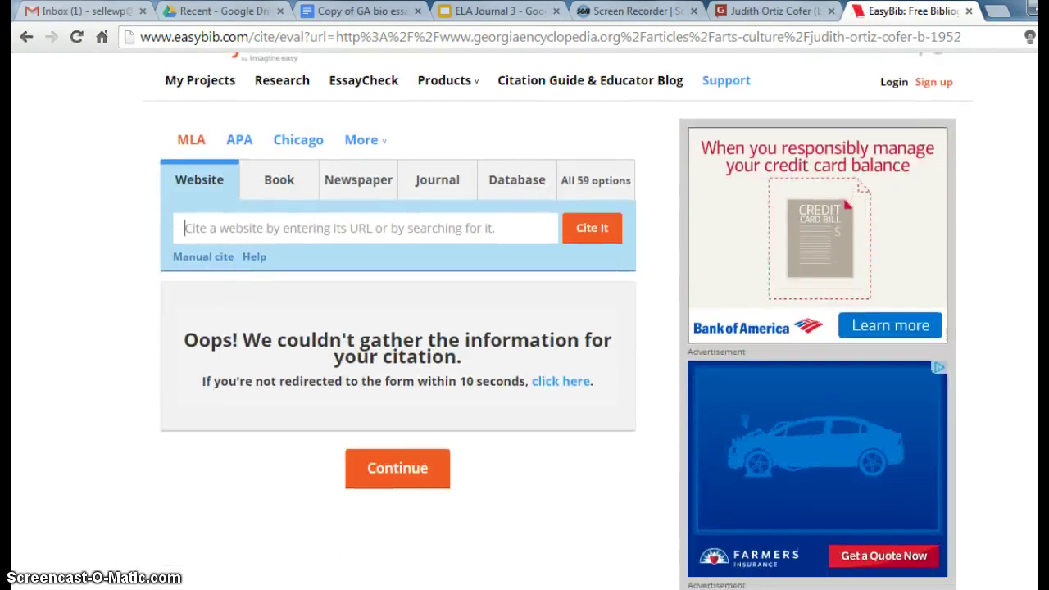
# - Complete EasyBib's website form to create the MLA citation for 'Judith Ortiz Cofer (b. 1952)'
pyautogui.click(564, 381)
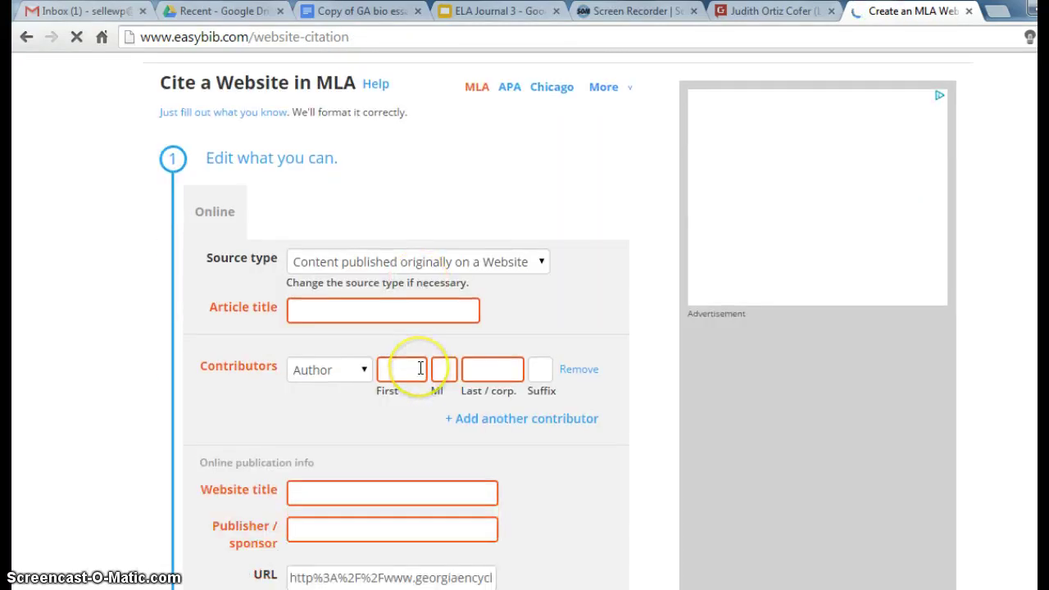
pyautogui.scroll(-1, 420, 370)
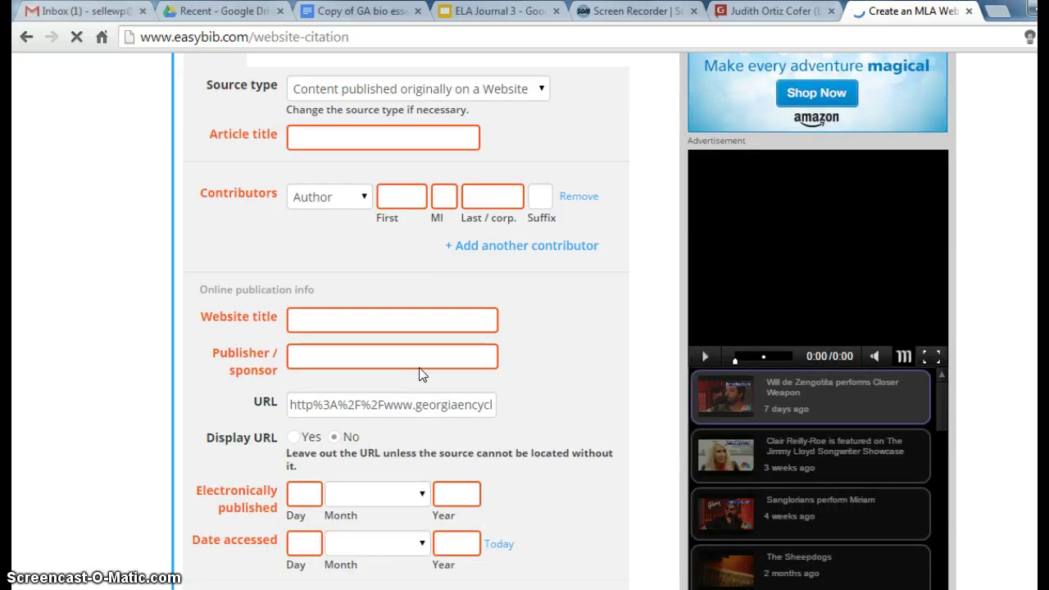
pyautogui.scroll(3, 420, 374)
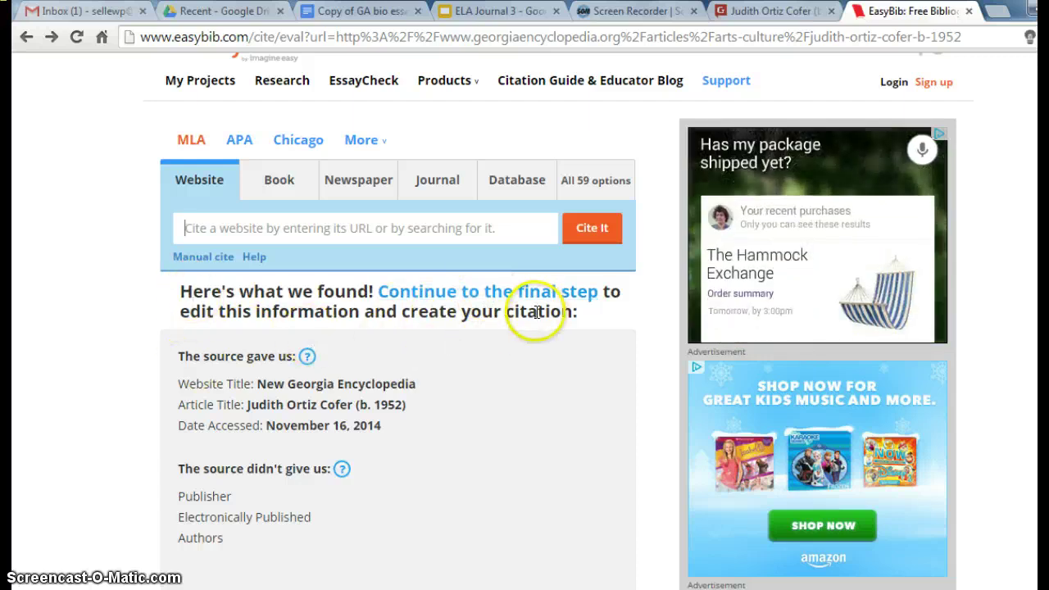
pyautogui.scroll(-2, 407, 456)
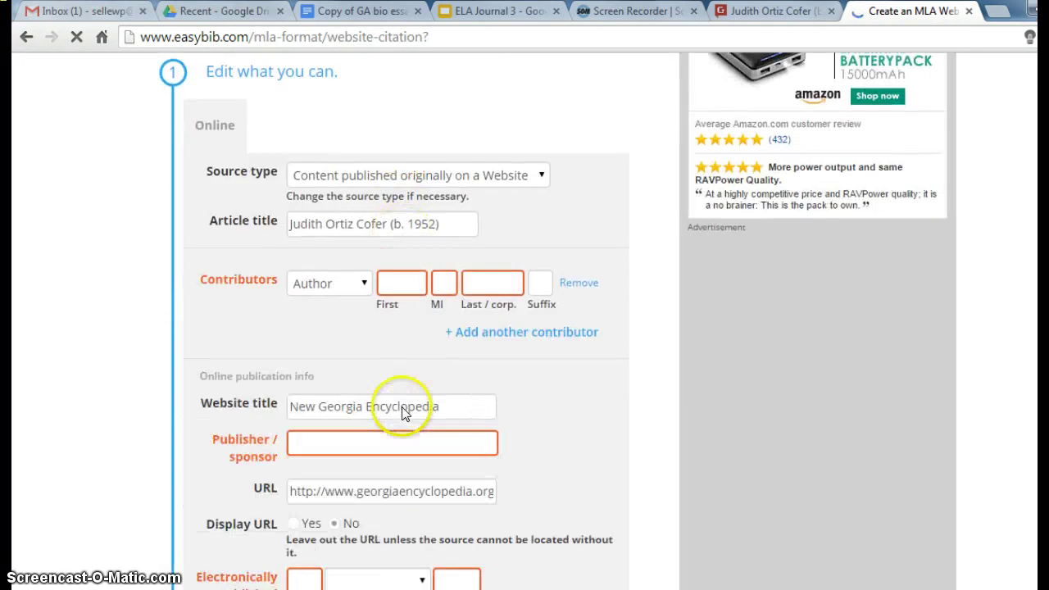
pyautogui.scroll(3, 403, 405)
pyautogui.scroll(2, 357, 365)
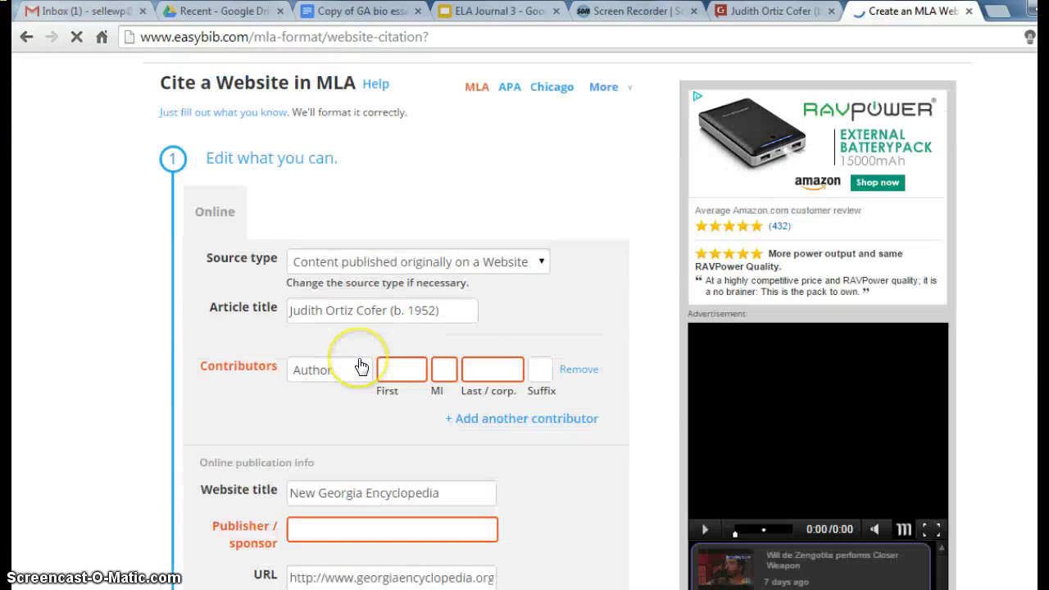
pyautogui.scroll(-4, 405, 345)
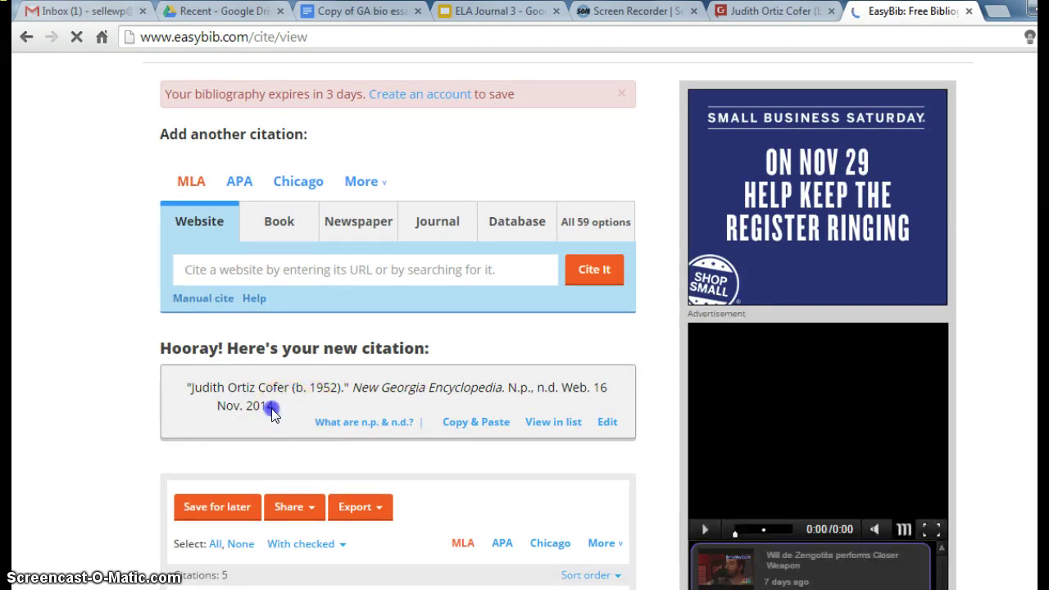
# - Select and copy the new encyclopedia citation text
pyautogui.moveTo(246, 407); pyautogui.dragTo(202, 396)
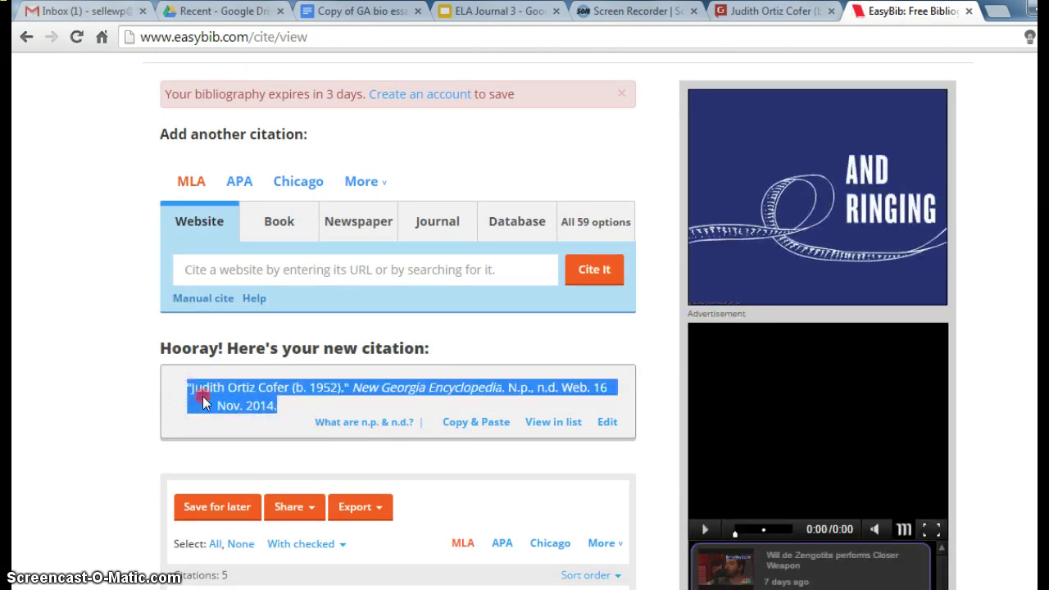
pyautogui.rightClick(203, 396)
pyautogui.click(236, 404)
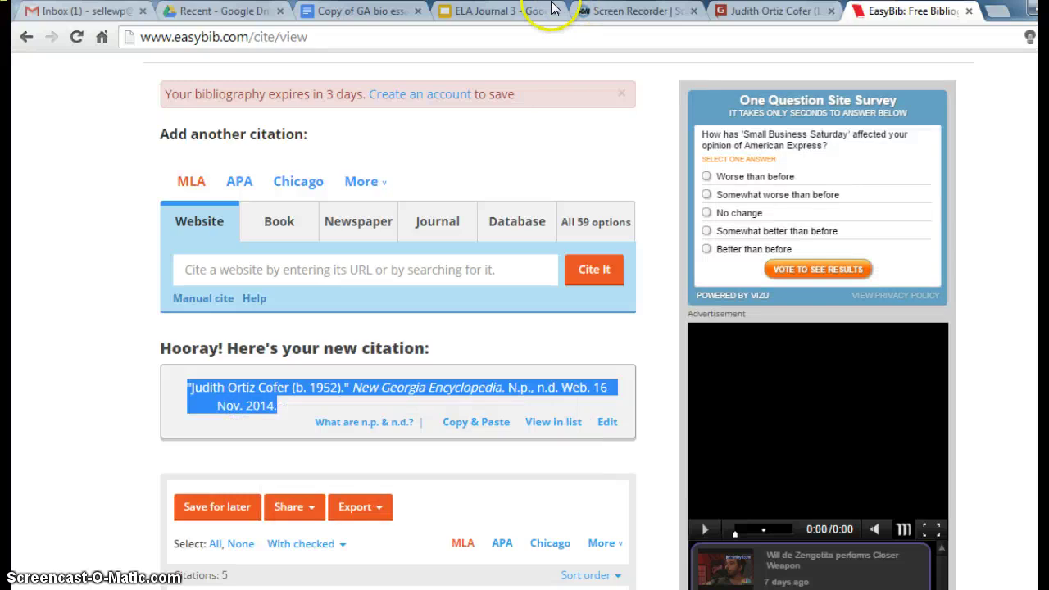
# - Paste the 'Judith Ortiz Cofer (b. 1952)' citation under Bibliography, followed by a blank line
pyautogui.click(351, 11)
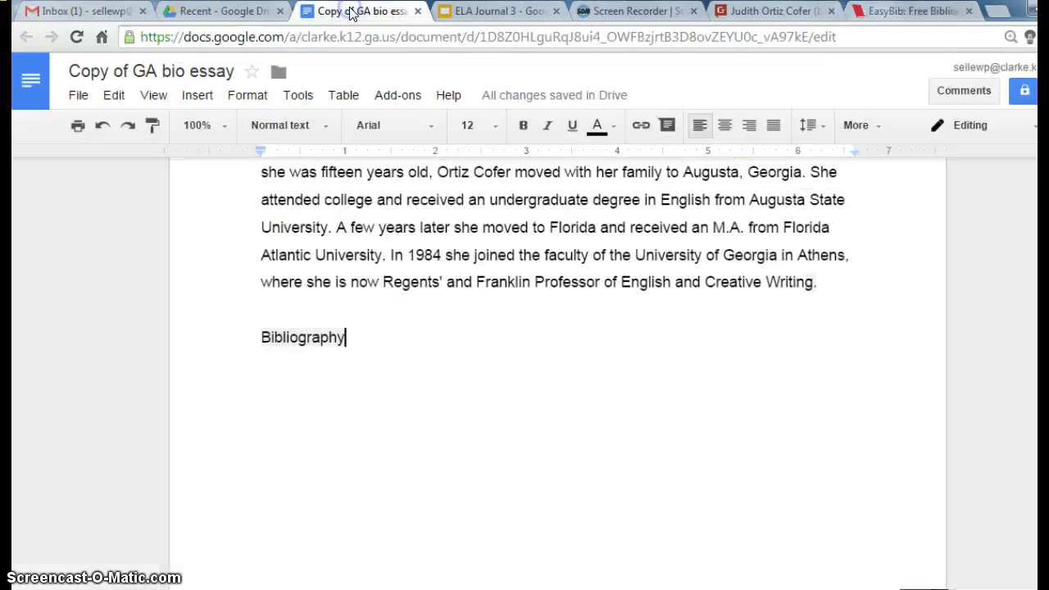
pyautogui.click(386, 359)
pyautogui.press('Return')
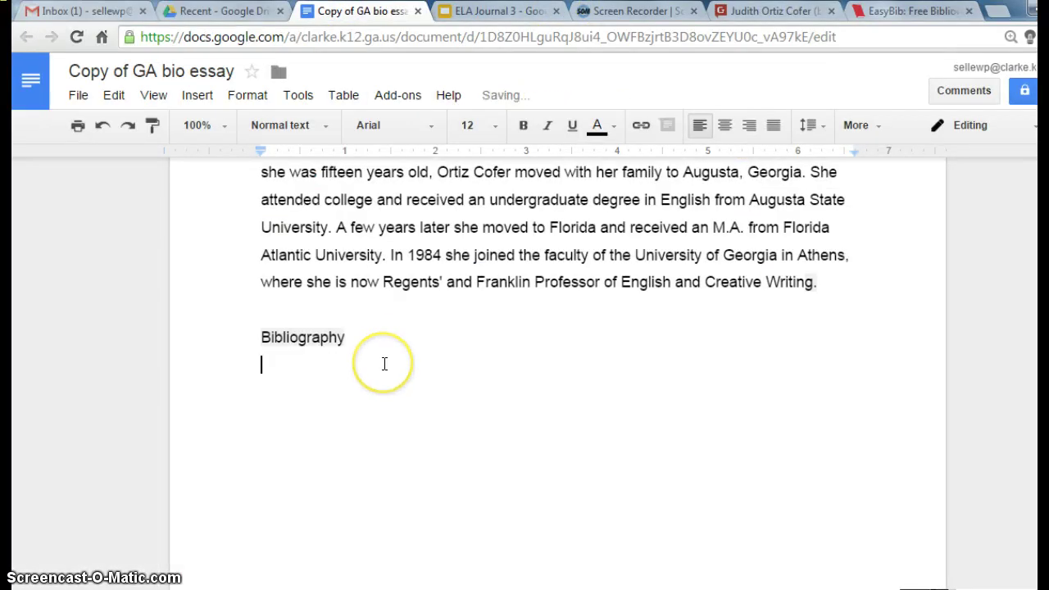
pyautogui.rightClick(261, 363)
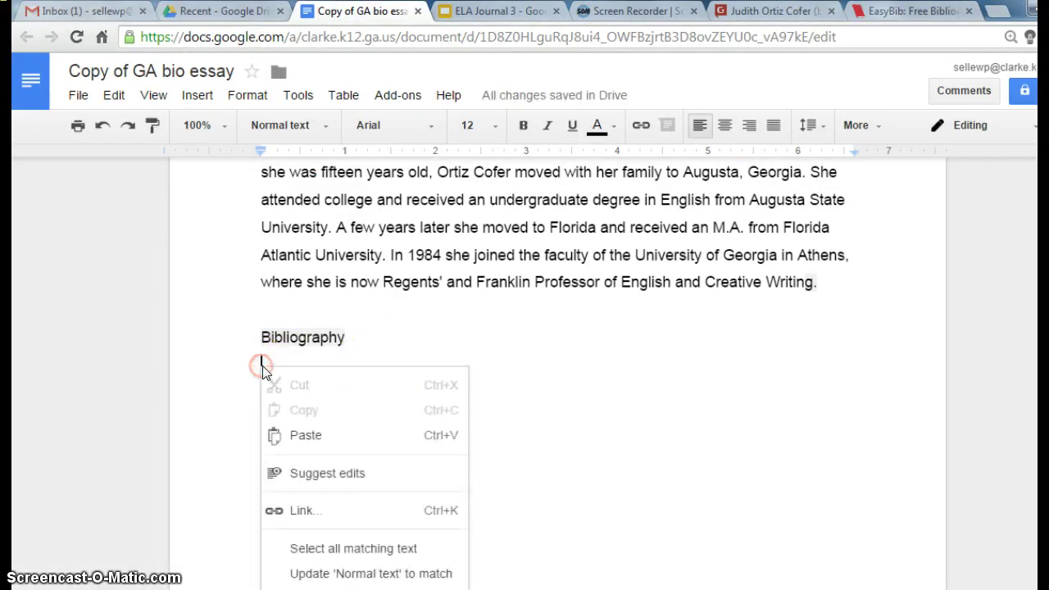
pyautogui.click(276, 439)
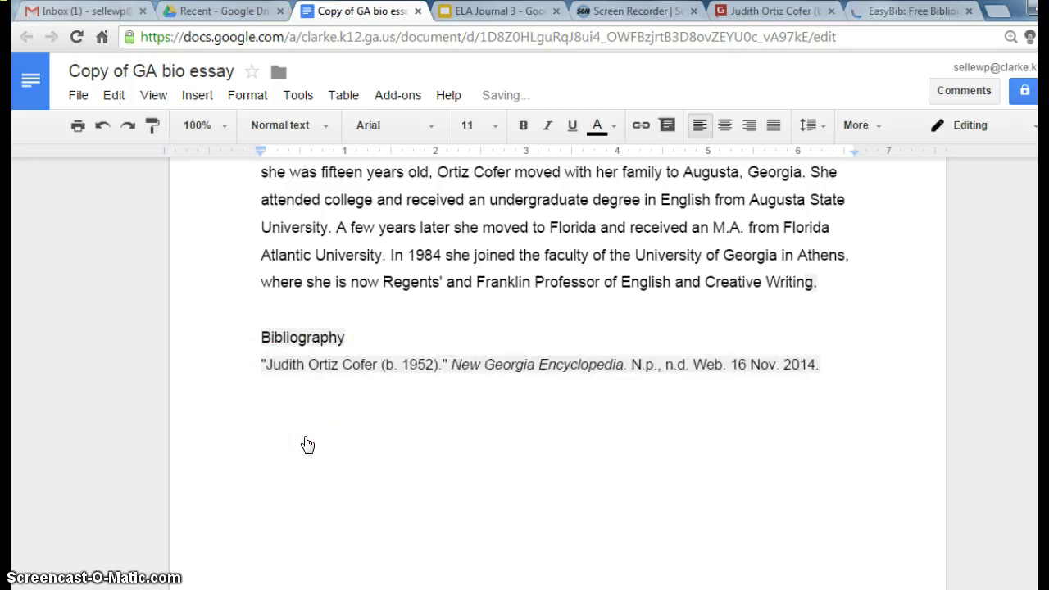
pyautogui.press('Return')
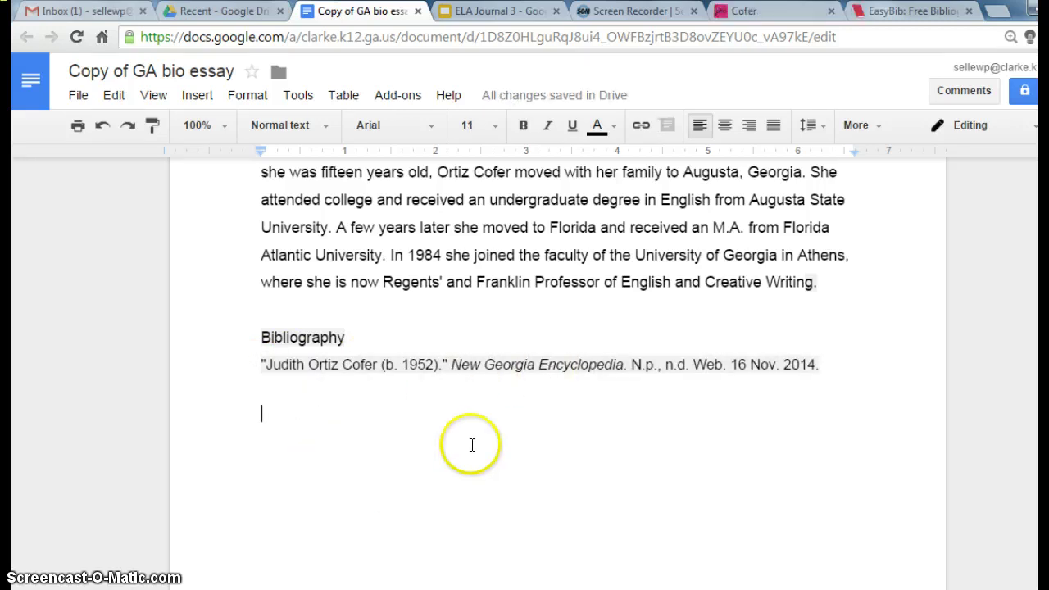
pyautogui.click(807, 375)
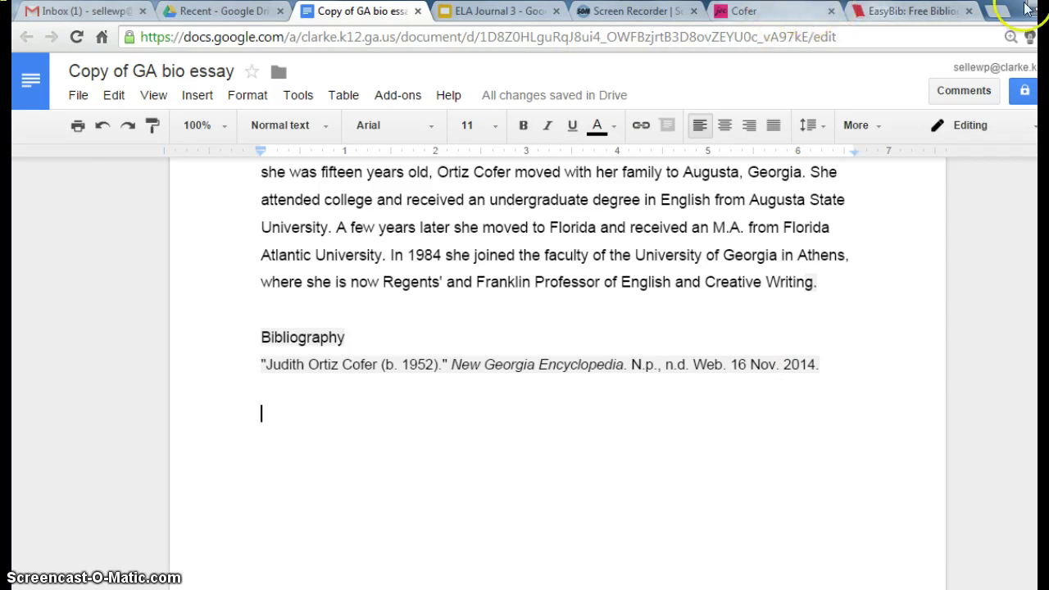
# - Close the old Cofer tab and search Google for 'judith ortiz cofer' in a new tab
pyautogui.click(927, 10)
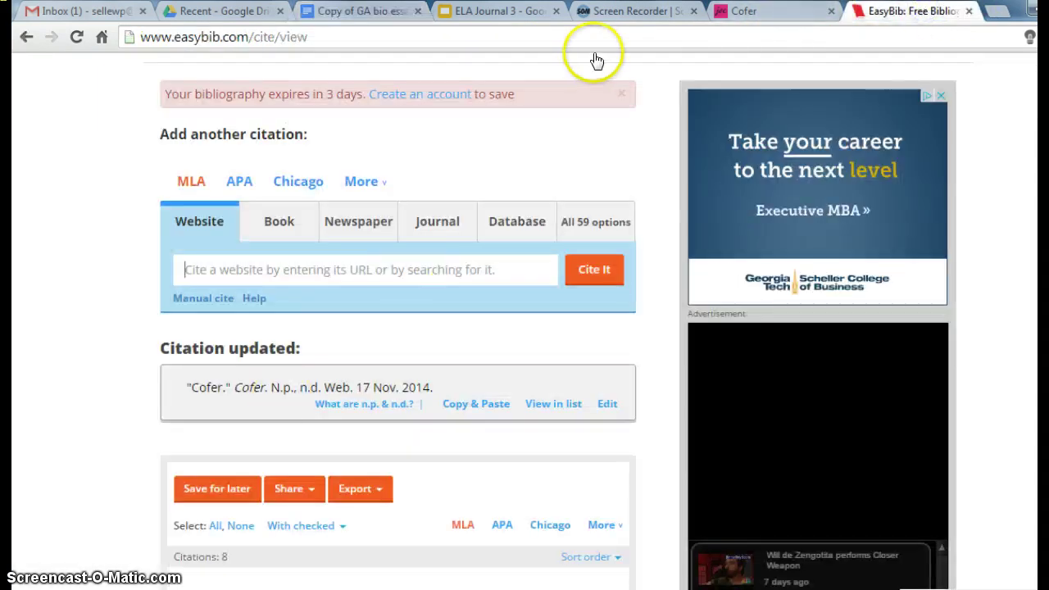
pyautogui.click(832, 11)
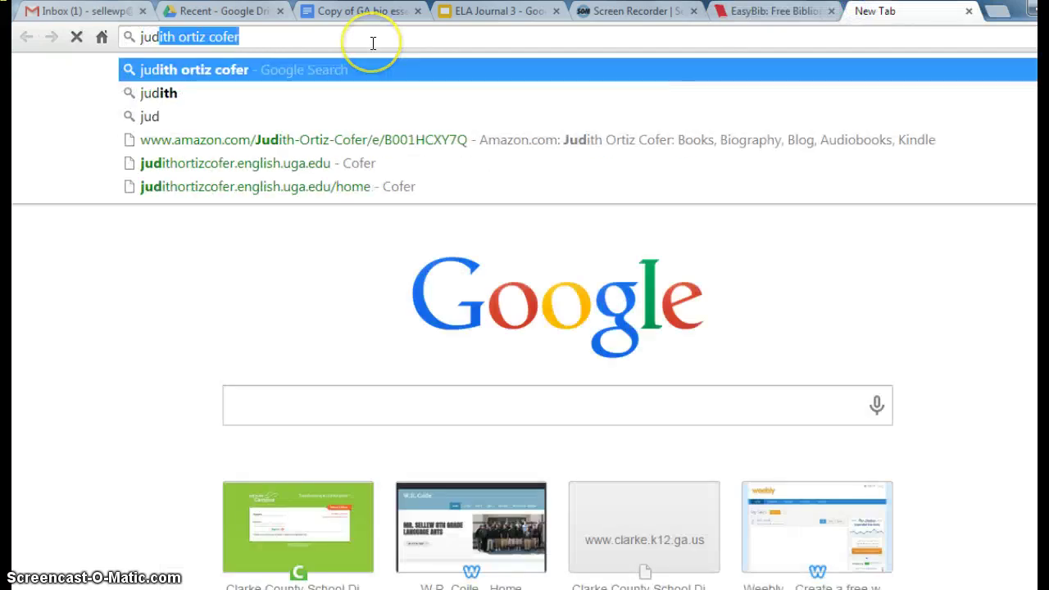
pyautogui.press('Return')
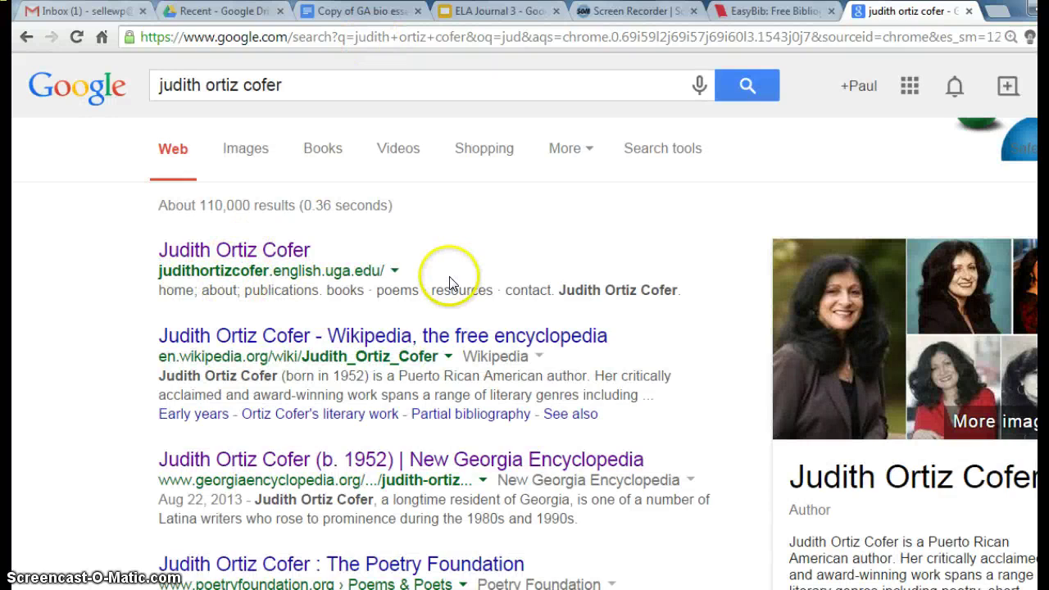
# - Open the judithortizcofer.english.uga.edu homepage, select its URL, and return to EasyBib
pyautogui.click(233, 263)
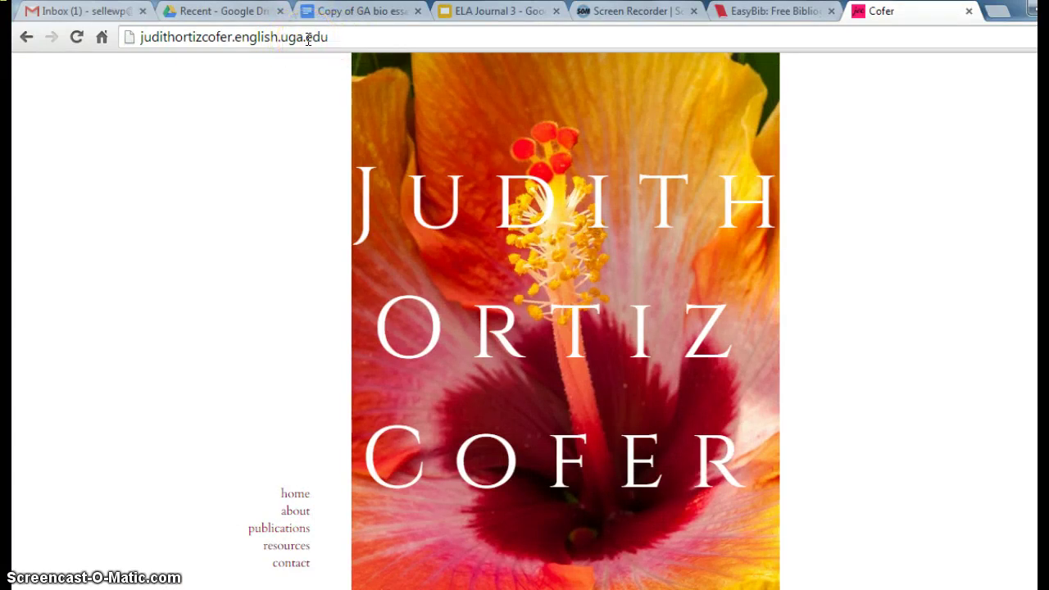
pyautogui.click(308, 38)
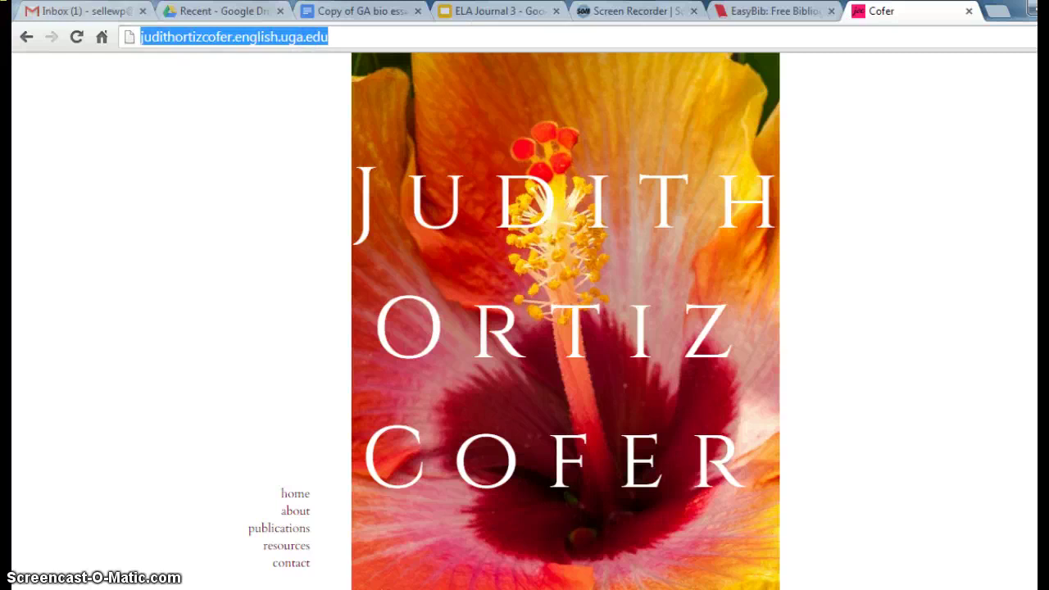
pyautogui.click(757, 12)
pyautogui.click(361, 181)
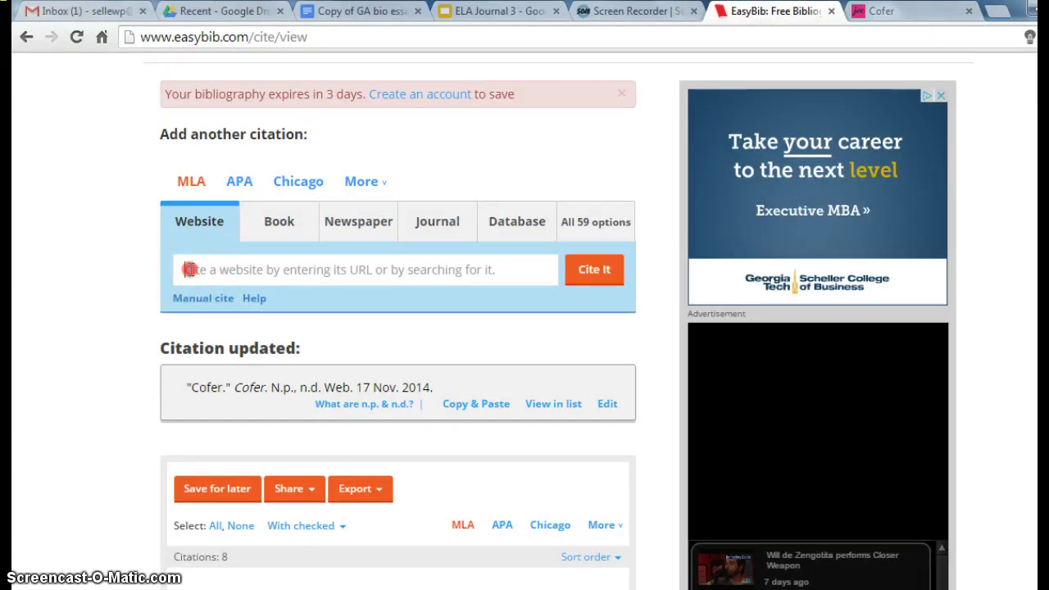
# - Paste the Cofer homepage URL into EasyBib and create its MLA website citation
pyautogui.rightClick(189, 270)
pyautogui.click(237, 373)
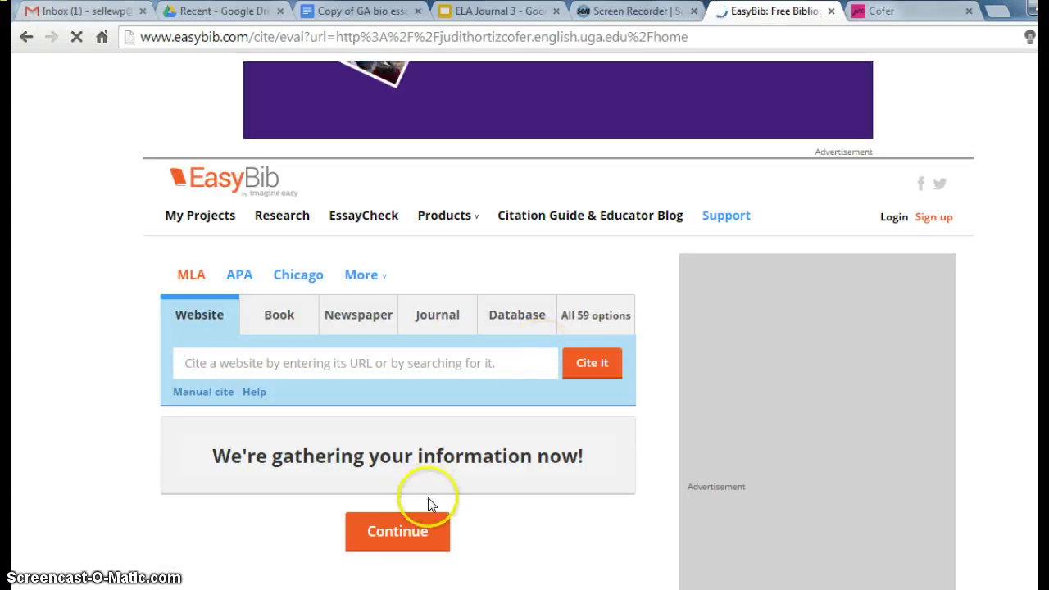
pyautogui.click(398, 535)
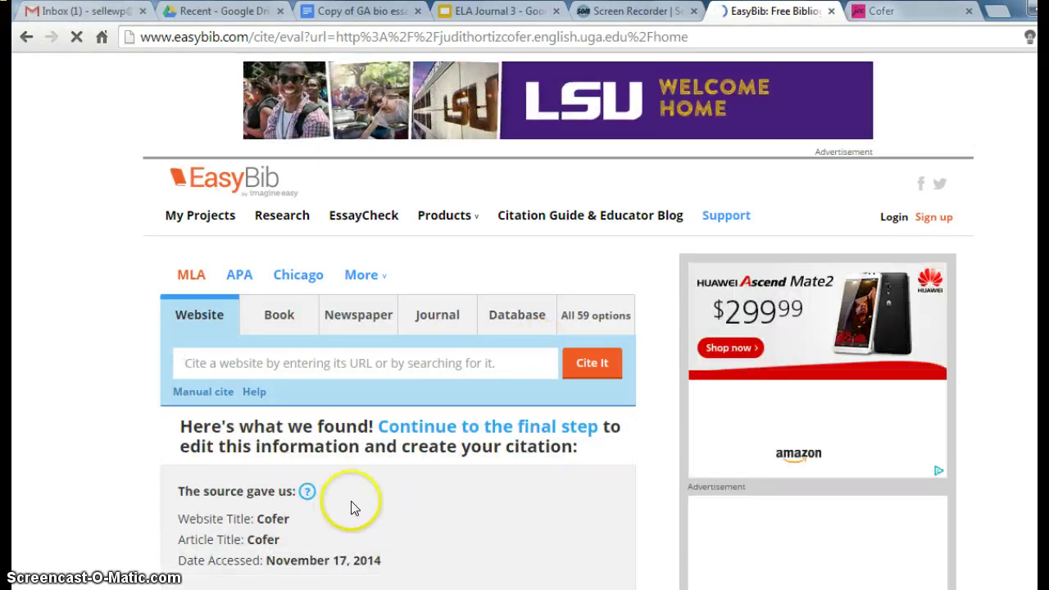
pyautogui.scroll(-1, 369, 500)
pyautogui.scroll(-2, 373, 490)
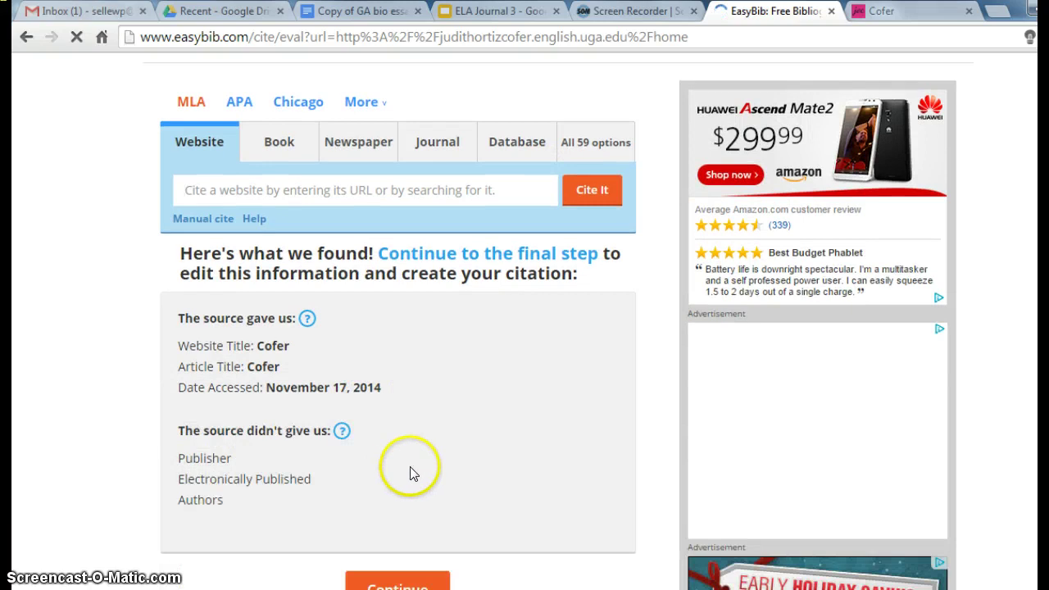
pyautogui.click(404, 500)
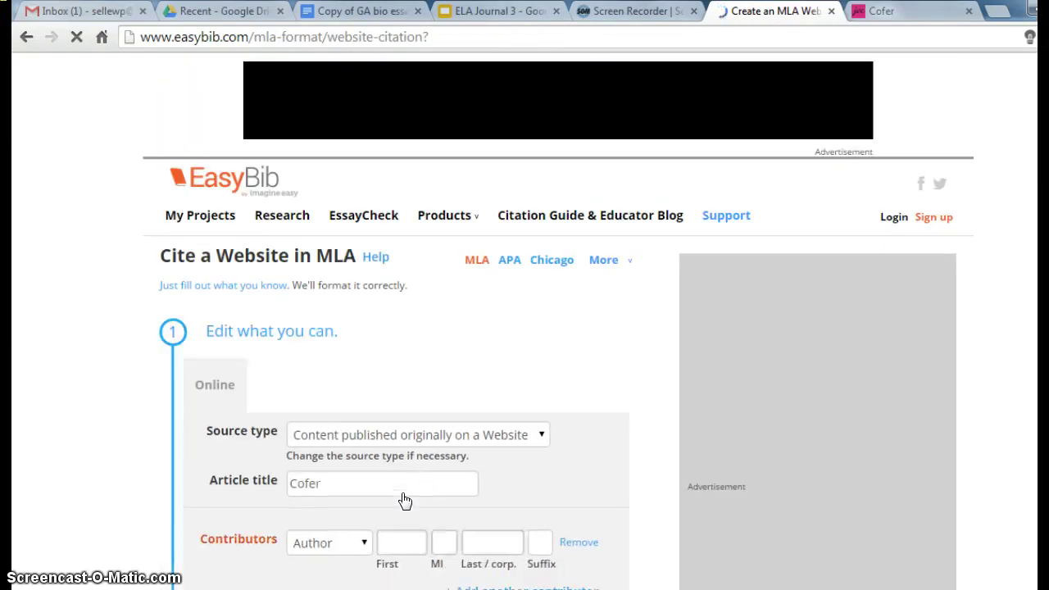
pyautogui.scroll(-6, 460, 389)
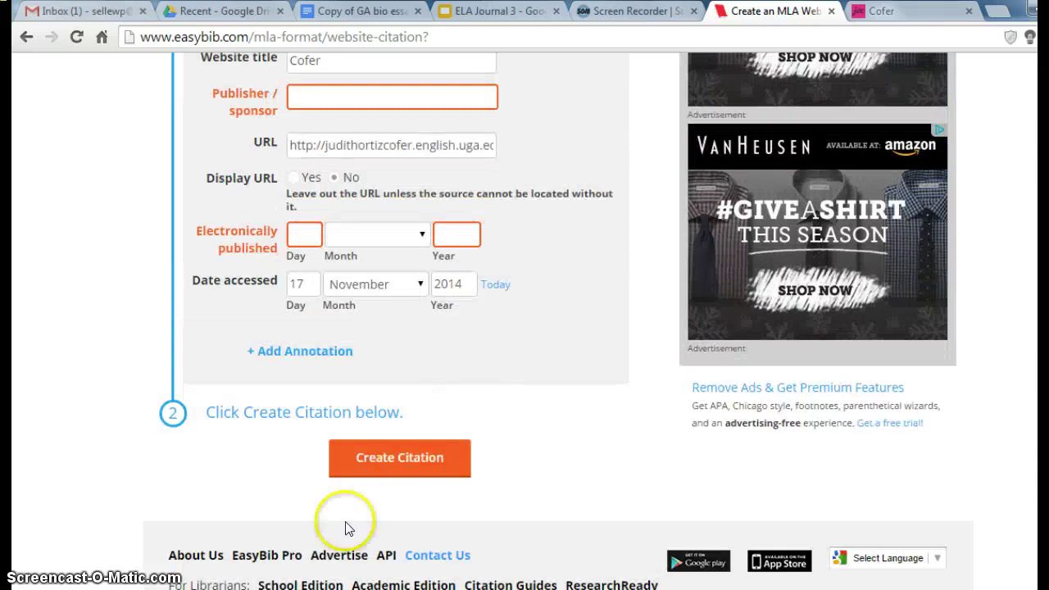
pyautogui.click(385, 456)
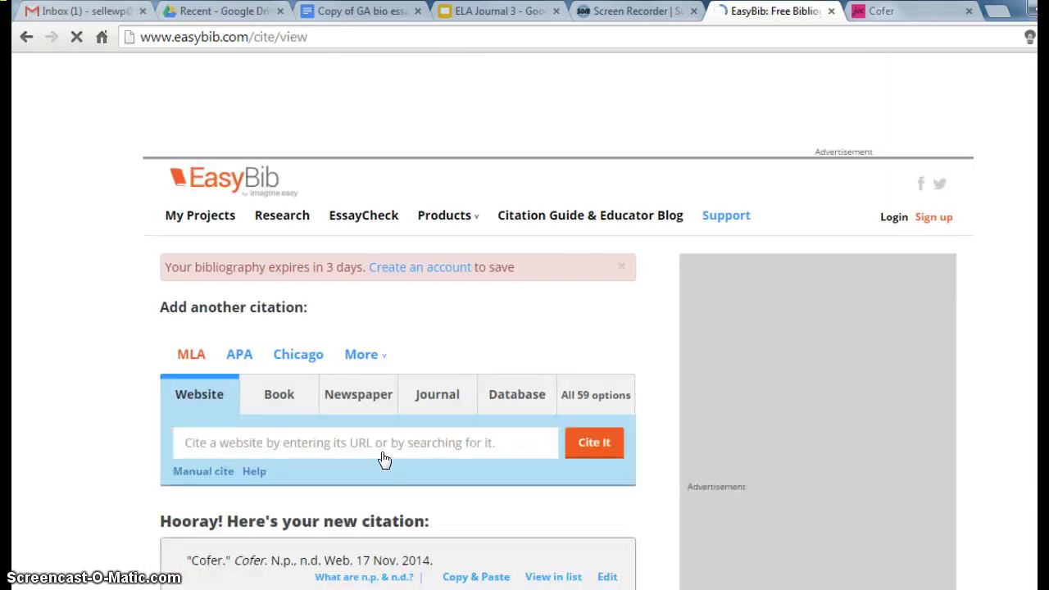
# - Copy the new citation "Cofer." Cofer. N.p., n.d. Web. 17 Nov. 2014
pyautogui.scroll(-2, 384, 459)
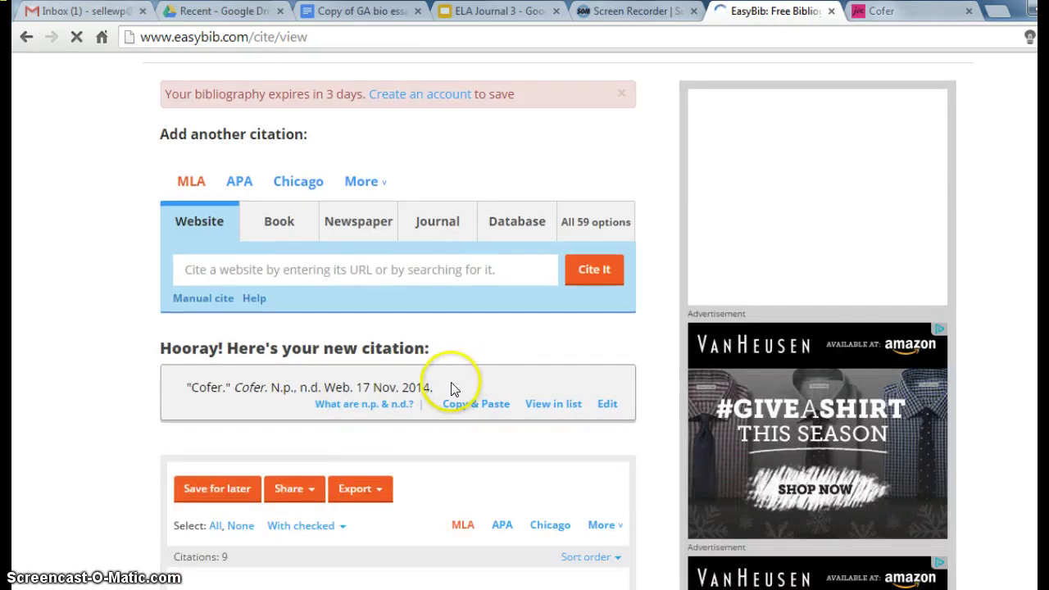
pyautogui.moveTo(436, 393); pyautogui.dragTo(187, 394)
pyautogui.rightClick(196, 390)
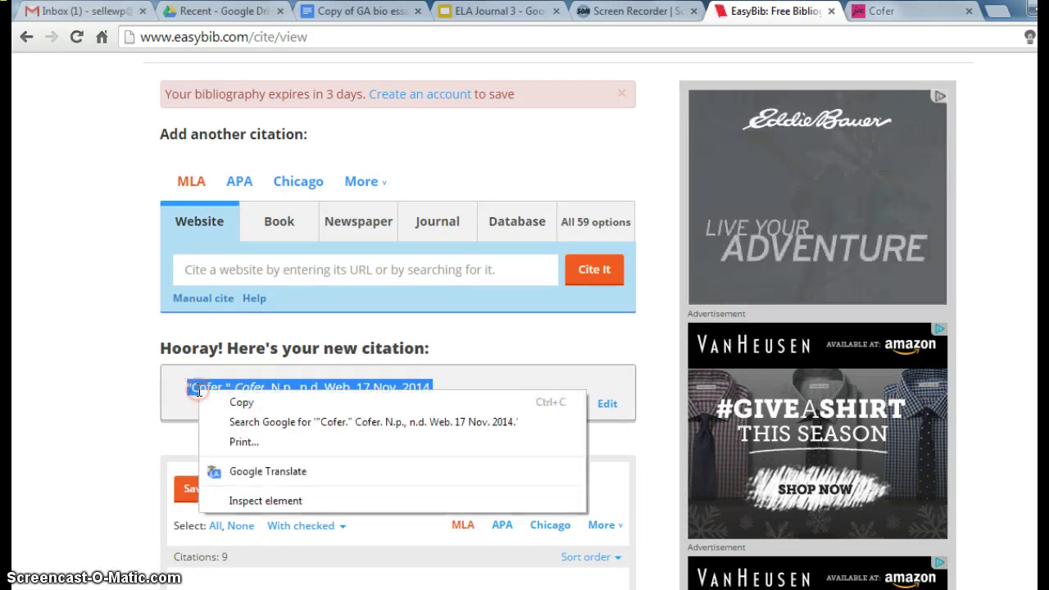
pyautogui.click(272, 403)
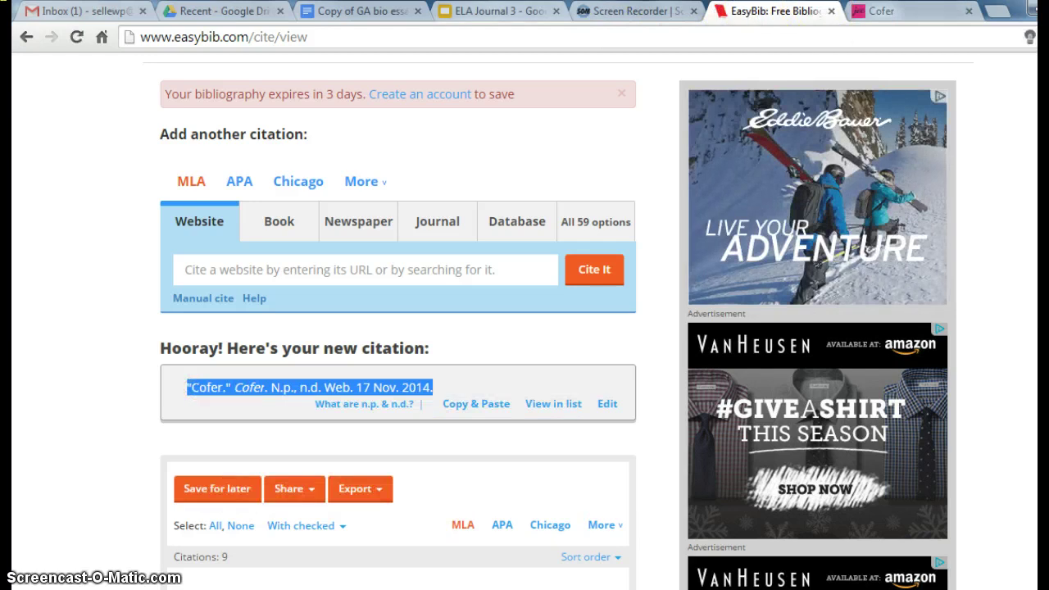
# - Paste the Cofer website citation on the empty line below the encyclopedia citation
pyautogui.click(353, 13)
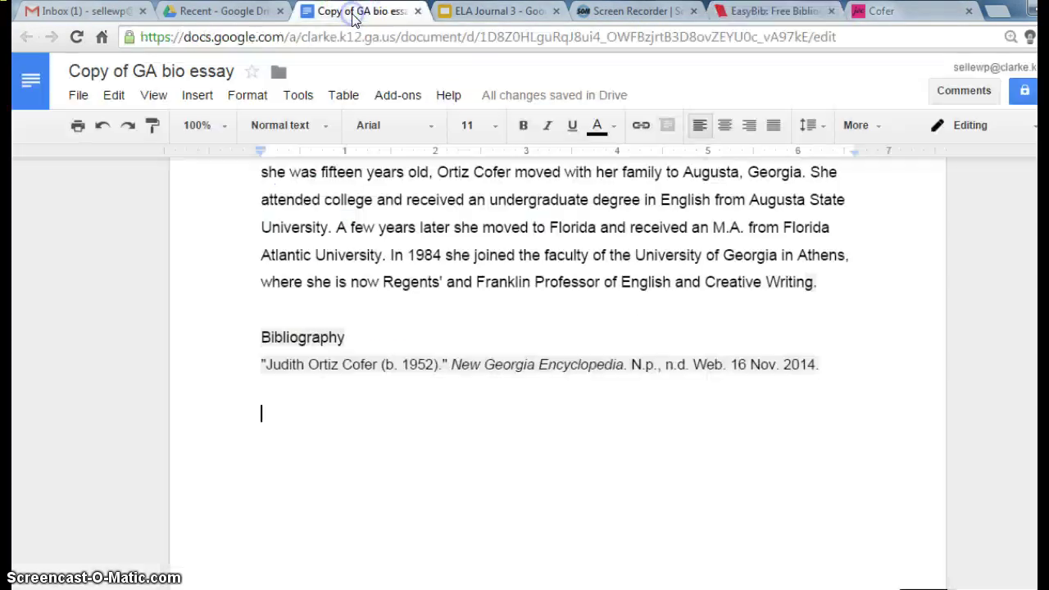
pyautogui.rightClick(260, 415)
pyautogui.click(322, 230)
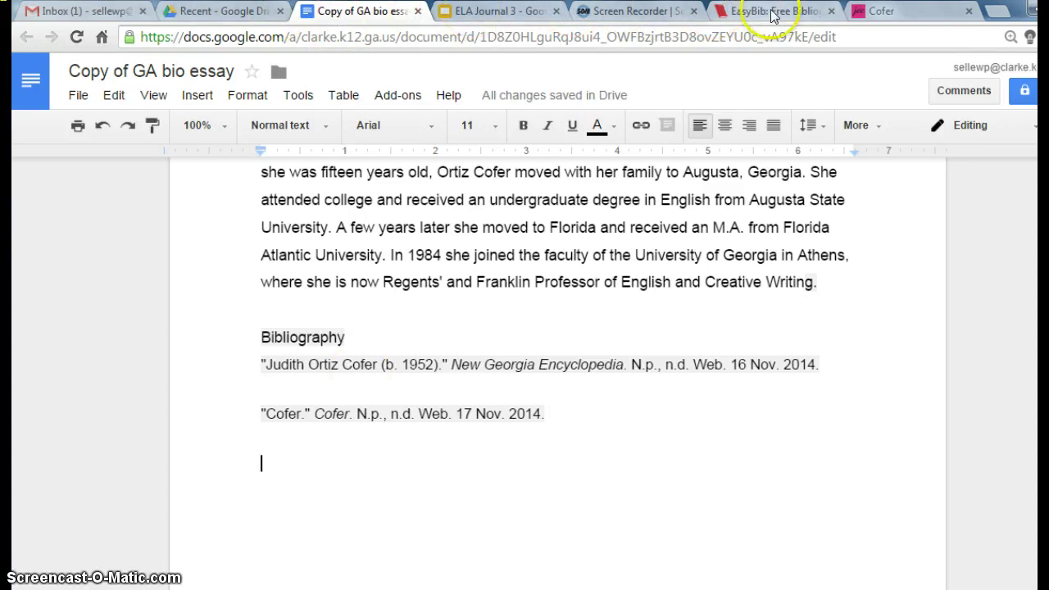
# - Go back to the 'judith ortiz cofer' Google results and open the Wikipedia article
pyautogui.click(887, 11)
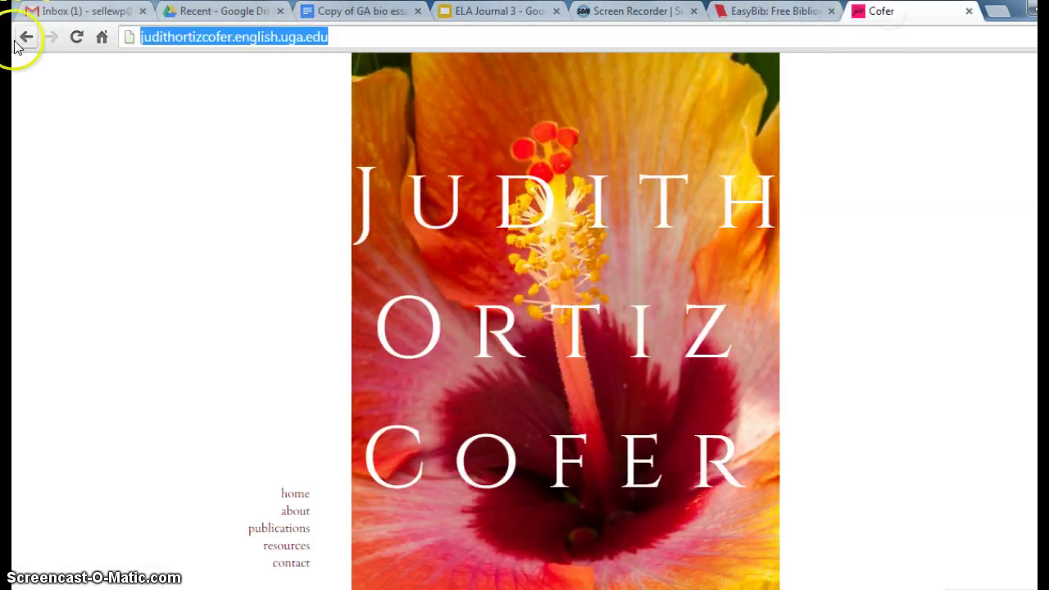
pyautogui.click(25, 38)
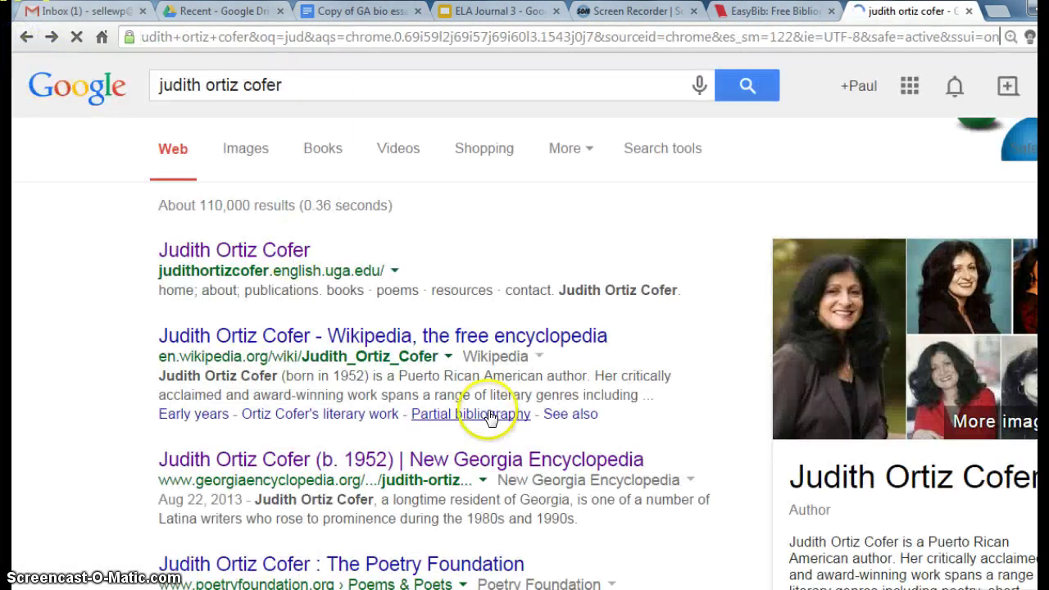
pyautogui.scroll(-1, 491, 416)
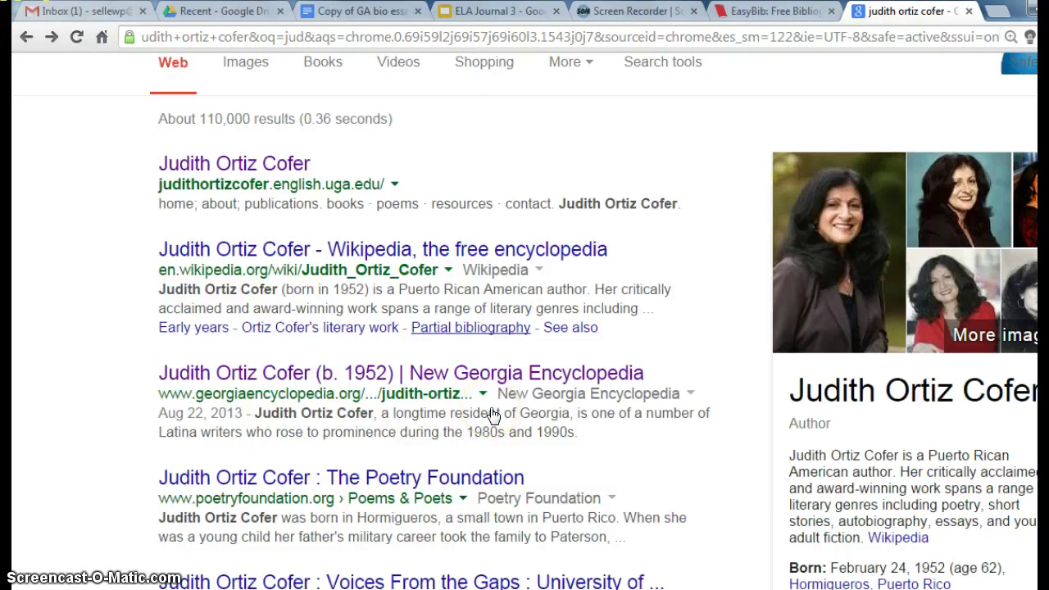
pyautogui.scroll(-1, 482, 405)
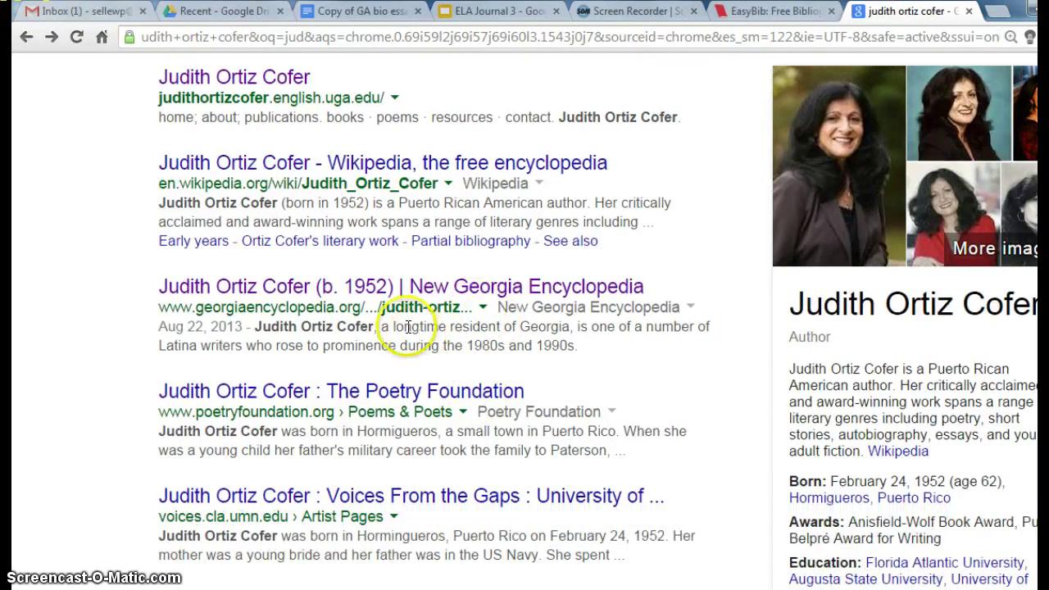
pyautogui.click(361, 163)
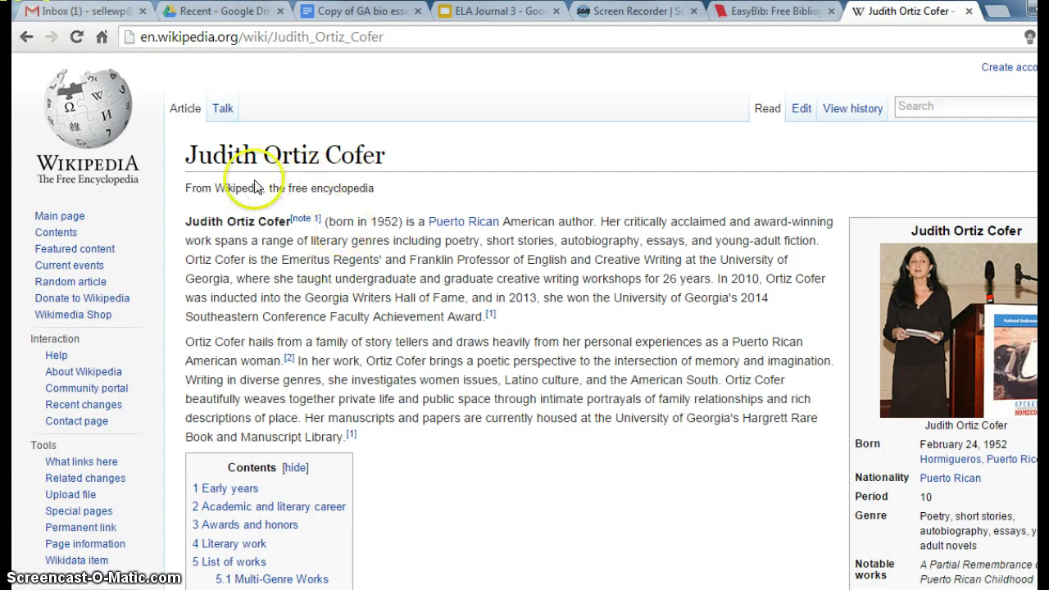
# - Copy the Wikipedia article's web address from the address bar
pyautogui.click(255, 40)
pyautogui.rightClick(254, 41)
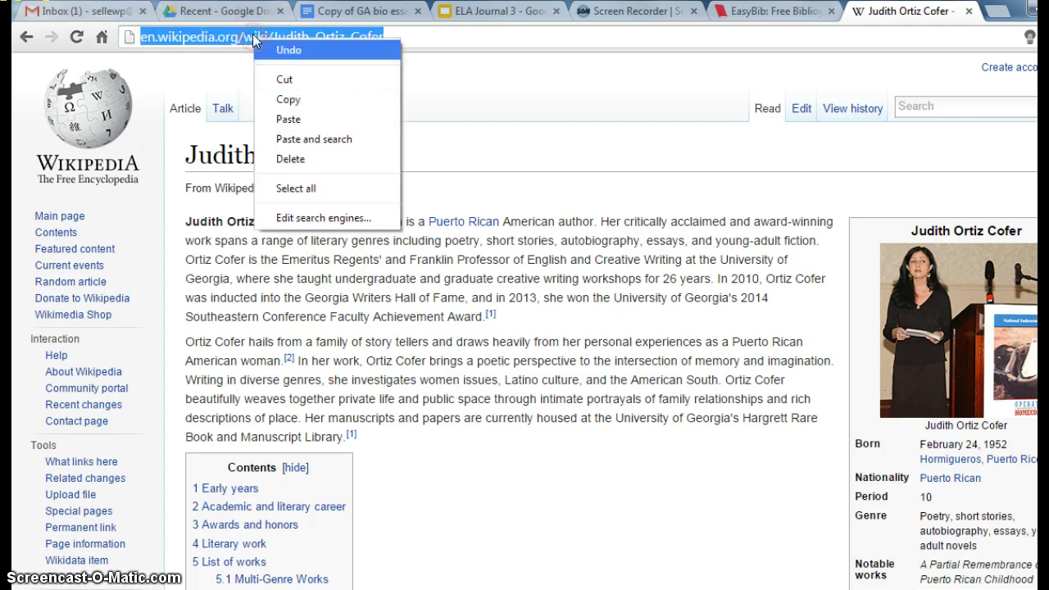
pyautogui.click(289, 96)
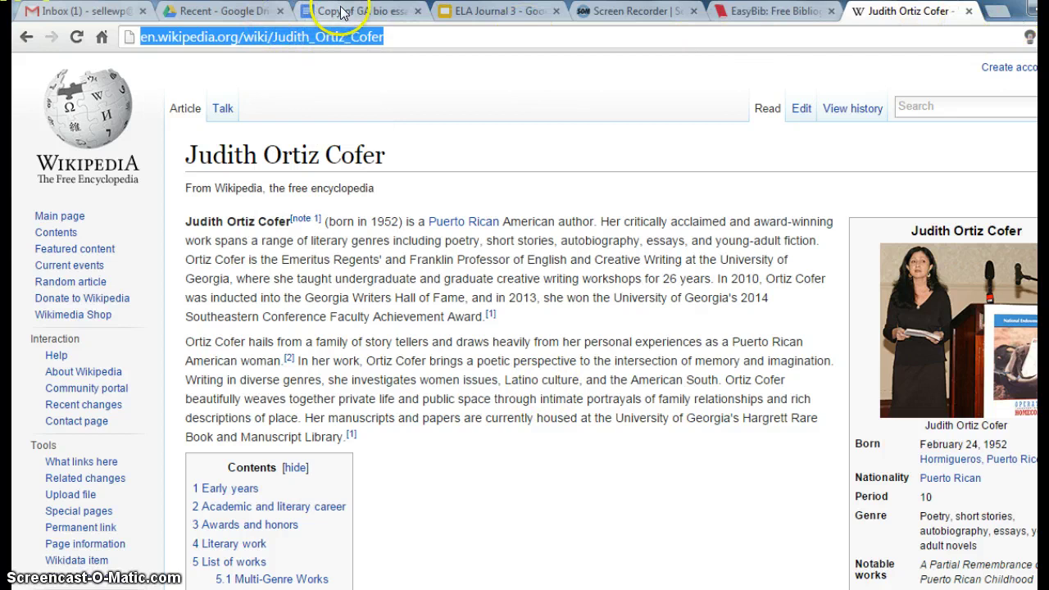
# - Paste the Wikipedia address into EasyBib's website field and generate its MLA citation
pyautogui.click(754, 13)
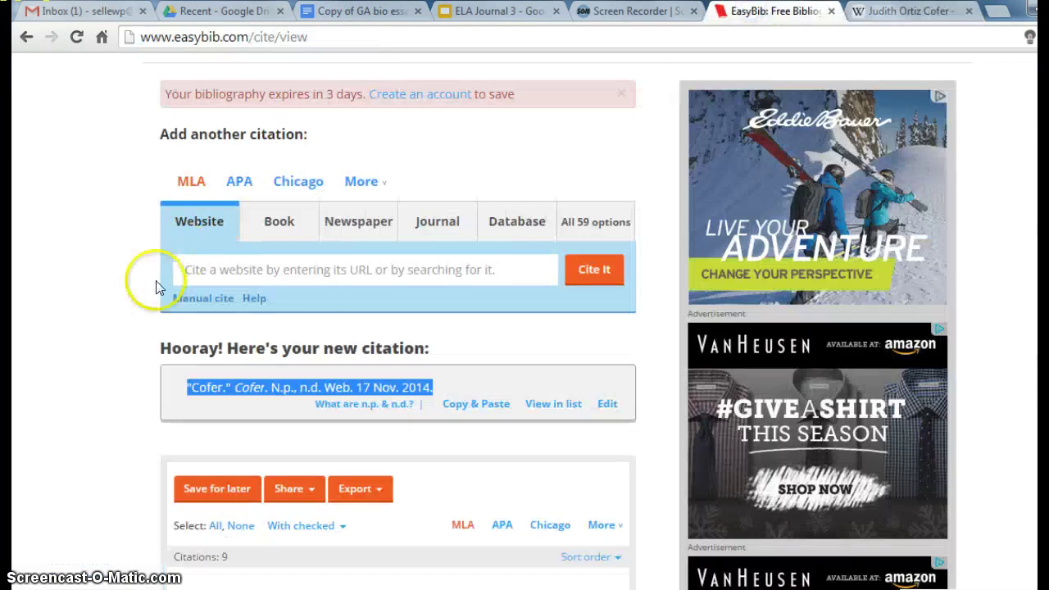
pyautogui.rightClick(187, 276)
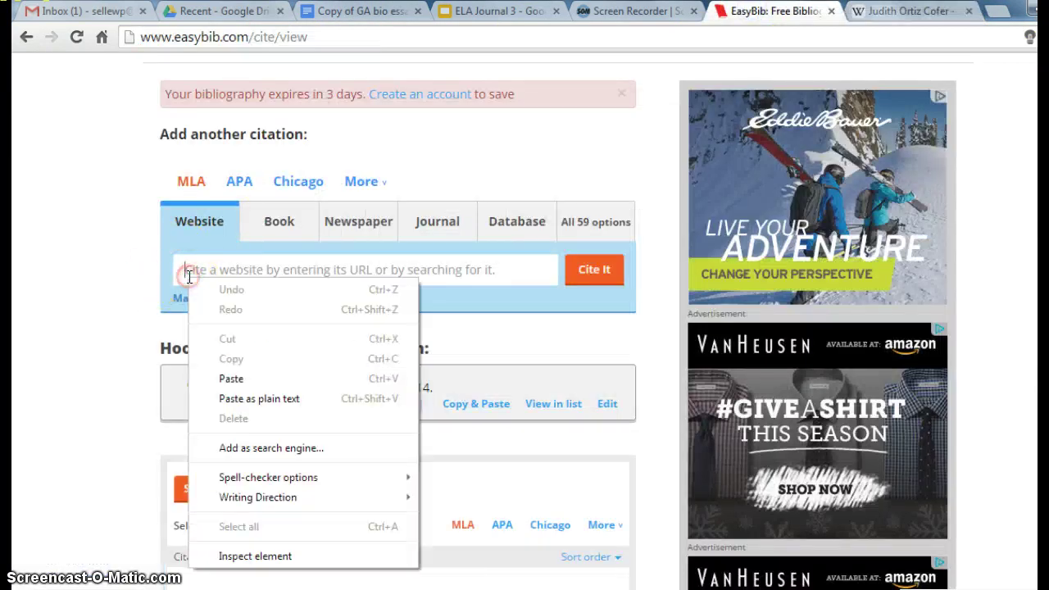
pyautogui.click(229, 383)
pyautogui.click(577, 267)
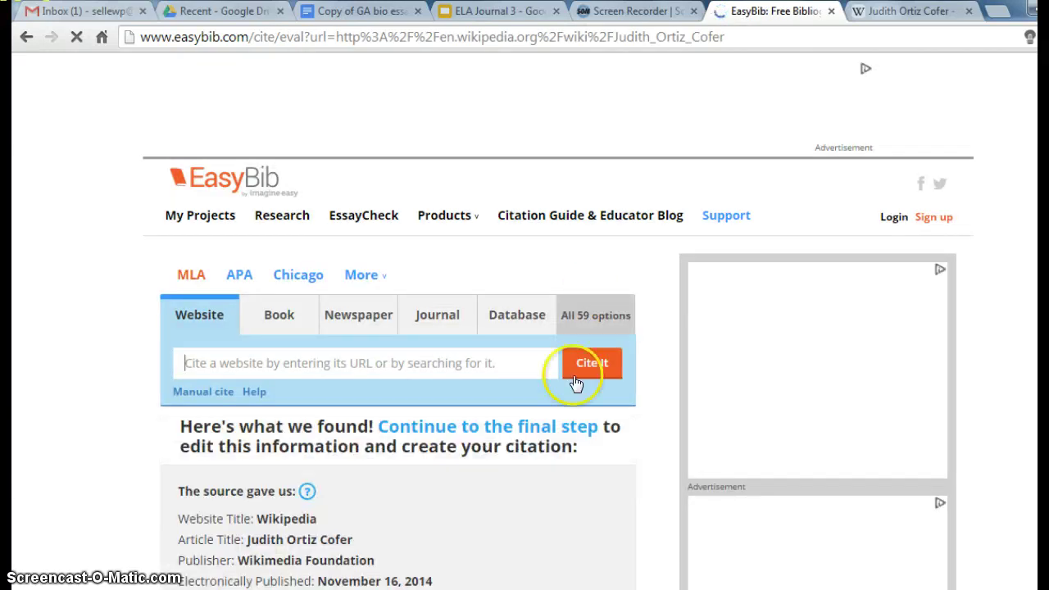
pyautogui.scroll(-2, 506, 490)
pyautogui.scroll(-1, 481, 510)
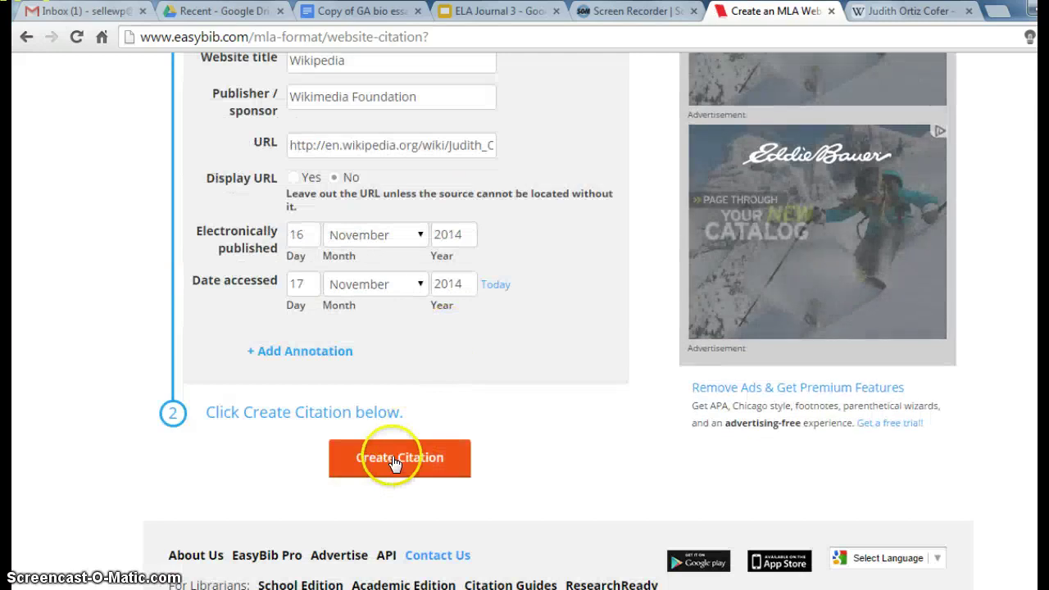
pyautogui.click(400, 457)
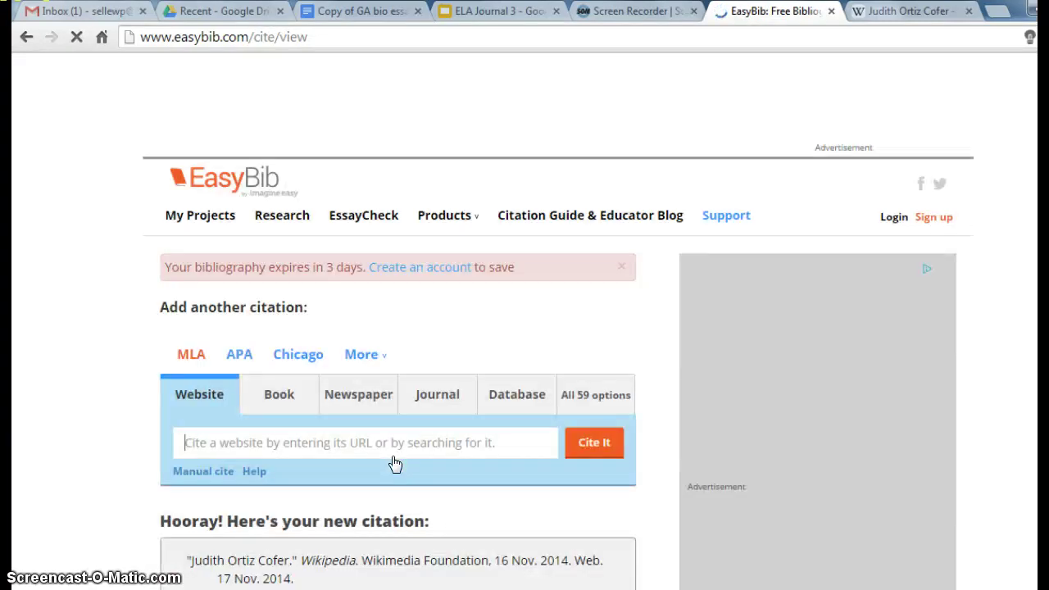
# - Copy the new citation "Judith Ortiz Cofer." Wikipedia. Wikimedia Foundation, 16 Nov. 2014. Web. 17 Nov. 2014
pyautogui.scroll(-2, 395, 465)
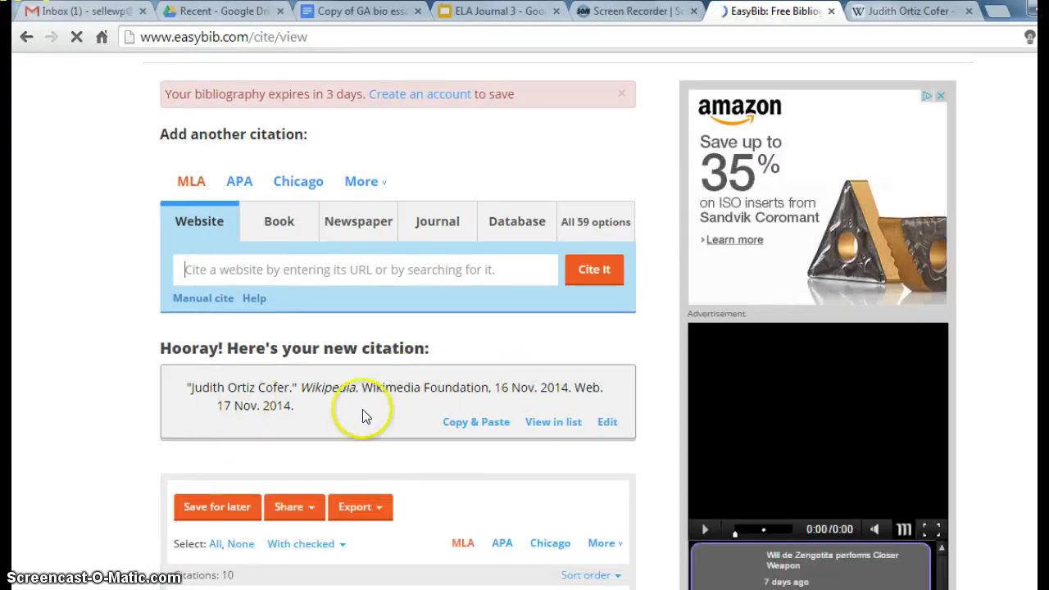
pyautogui.moveTo(294, 406); pyautogui.dragTo(182, 387)
pyautogui.rightClick(211, 404)
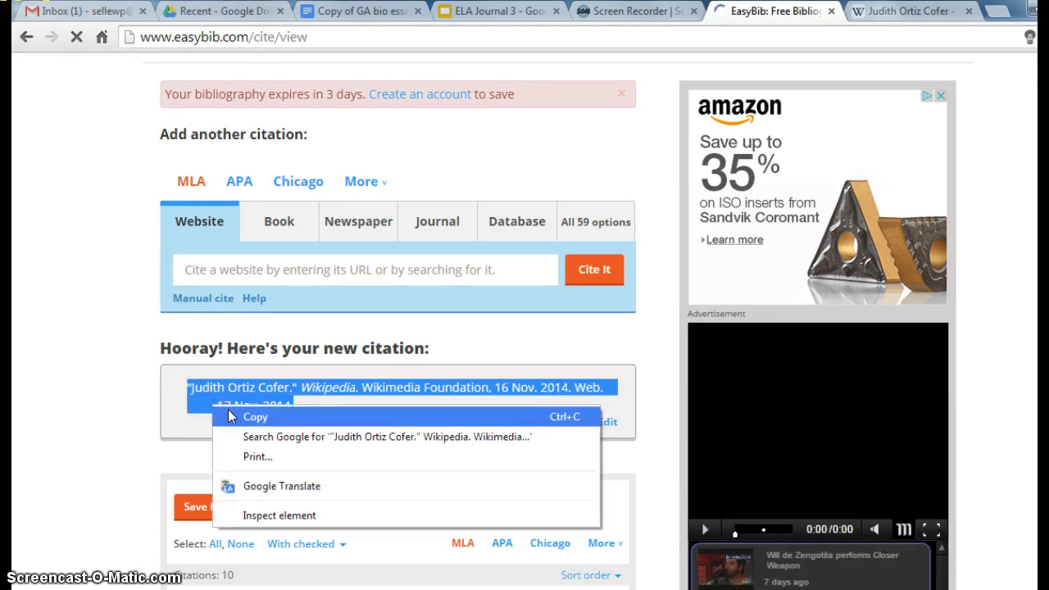
pyautogui.click(233, 419)
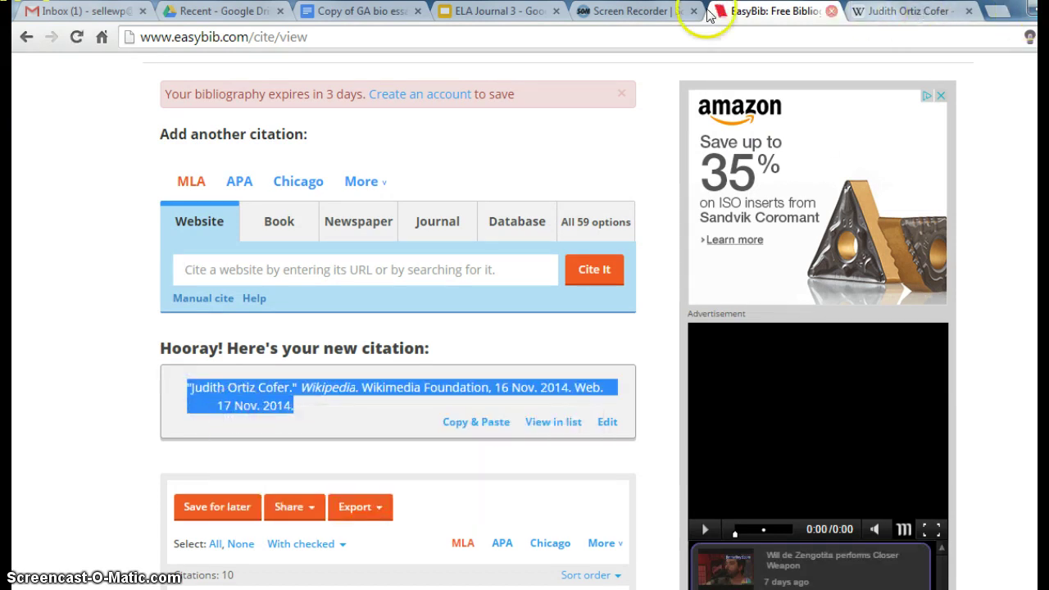
# - Paste the Wikipedia citation on the empty line below the two existing Bibliography entries
pyautogui.click(360, 11)
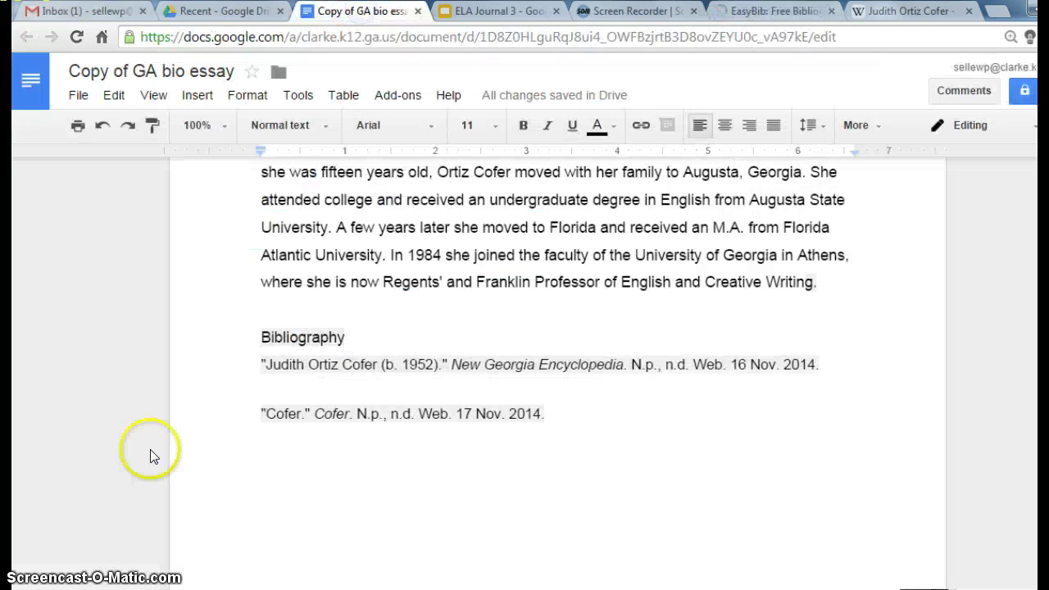
pyautogui.rightClick(263, 464)
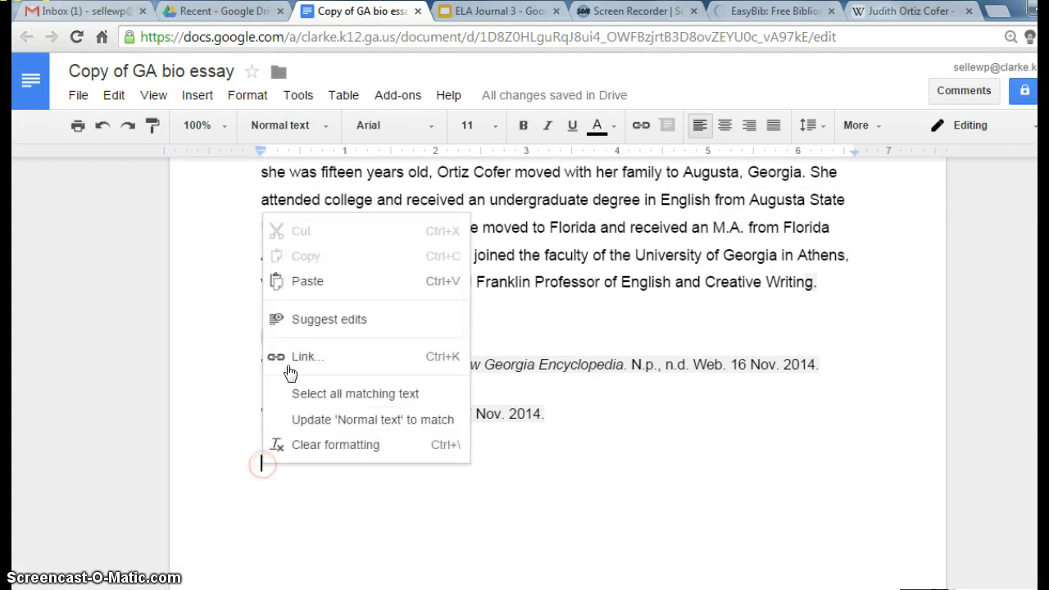
pyautogui.click(307, 282)
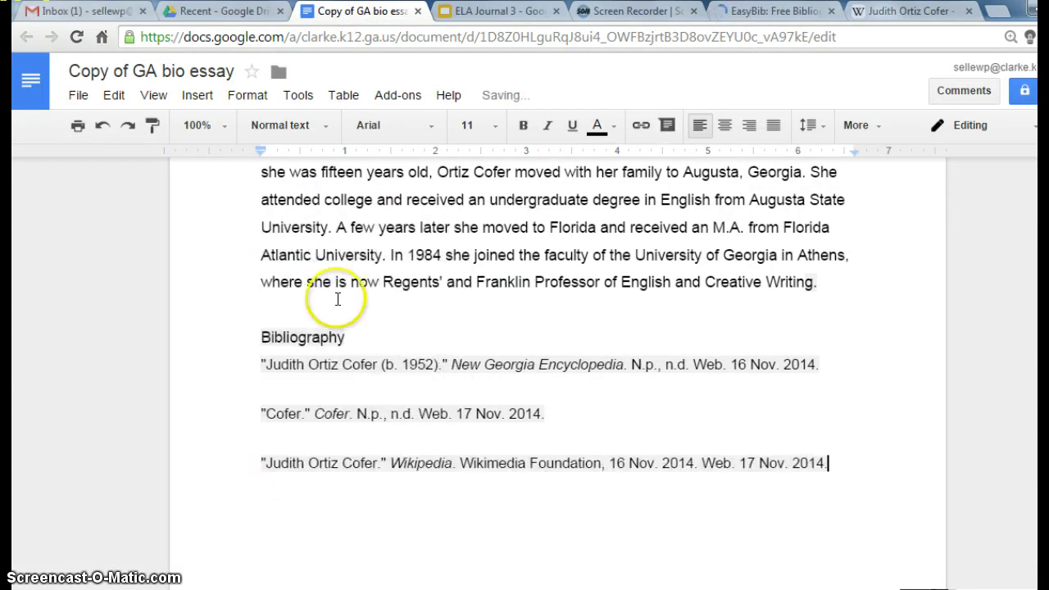
pyautogui.scroll(-2, 337, 299)
pyautogui.scroll(2, 373, 311)
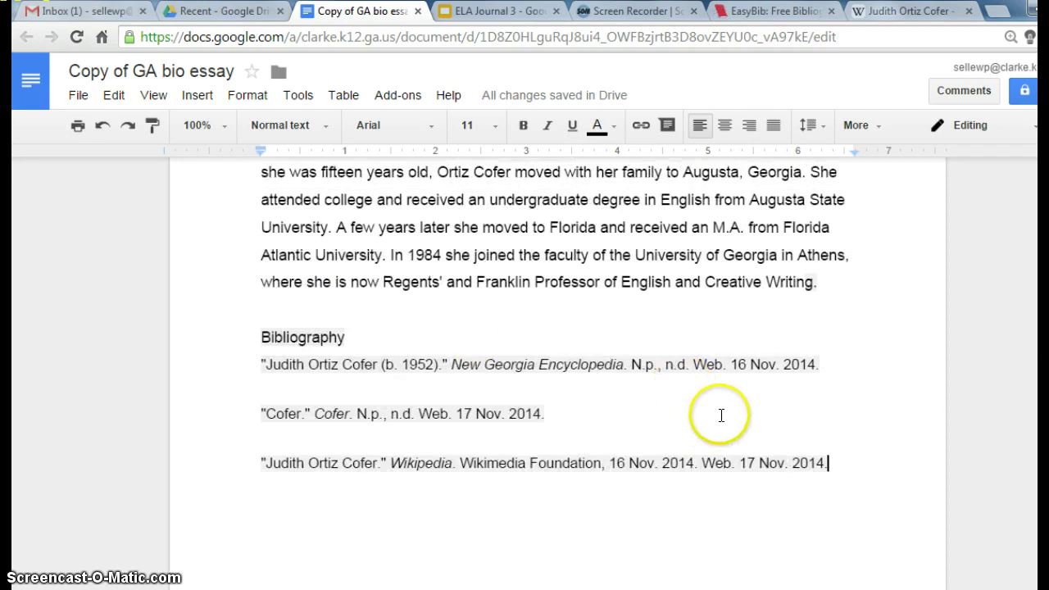
pyautogui.scroll(-3, 719, 416)
pyautogui.scroll(3, 719, 416)
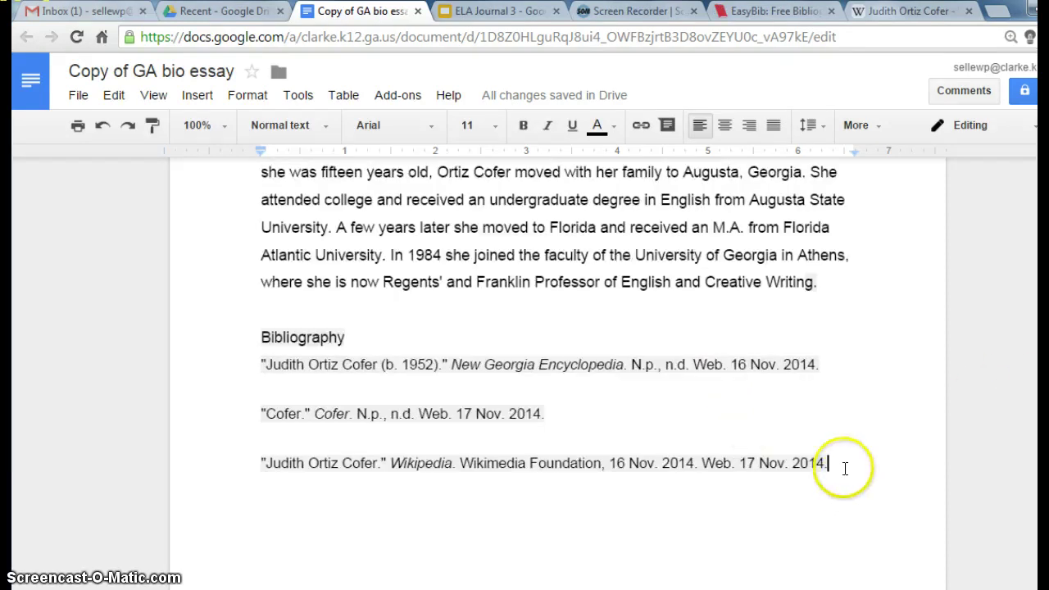
# - Select the three citations and set their highlight colour to None
pyautogui.moveTo(844, 465); pyautogui.dragTo(241, 368)
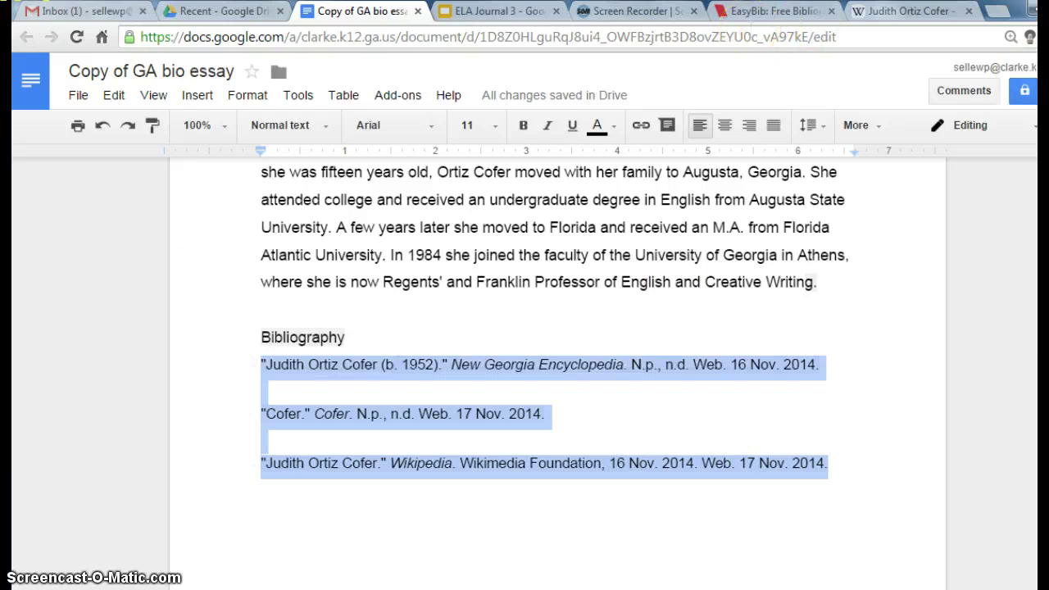
pyautogui.click(615, 127)
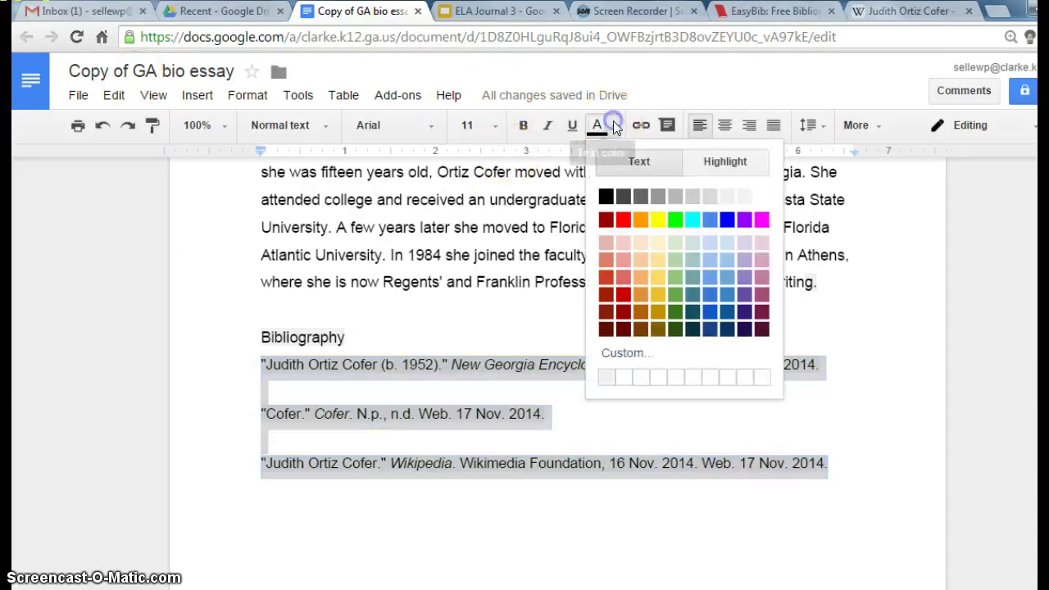
pyautogui.click(716, 152)
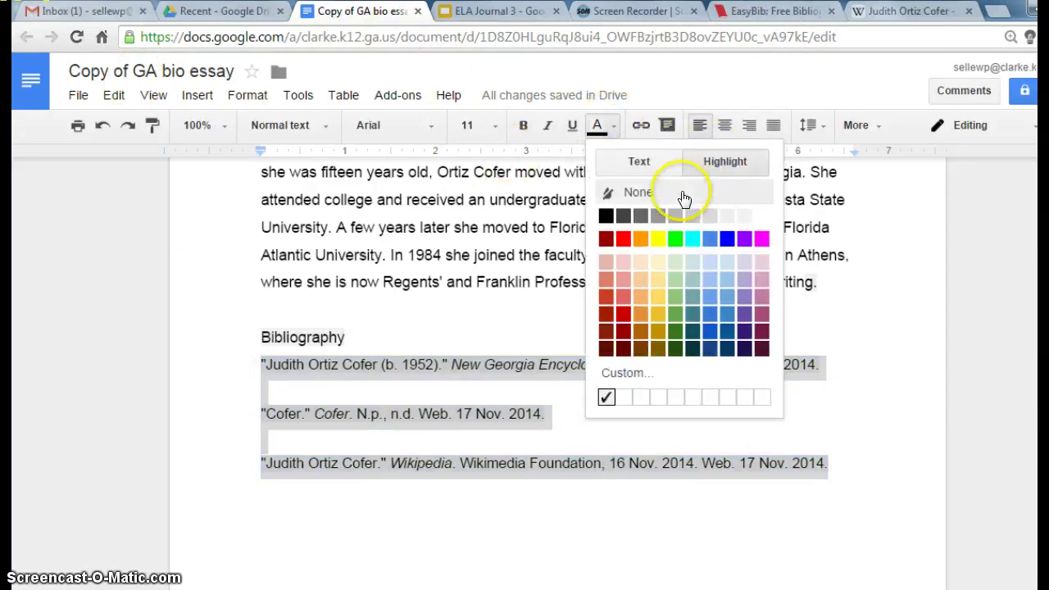
pyautogui.click(682, 193)
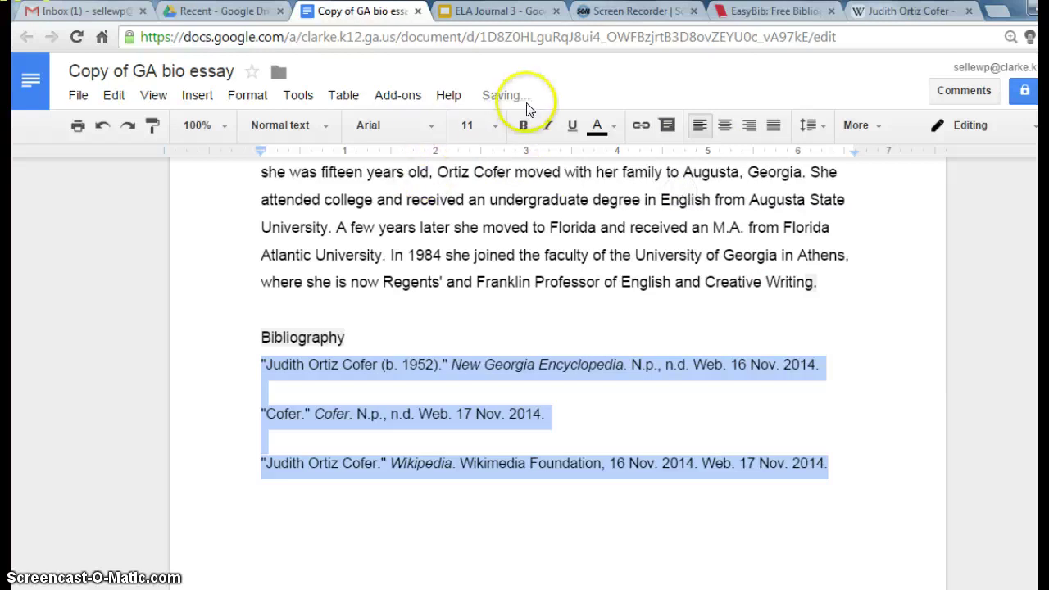
# - Try 14 pt and 12 pt on the citations, then settle on 11 pt
pyautogui.click(496, 126)
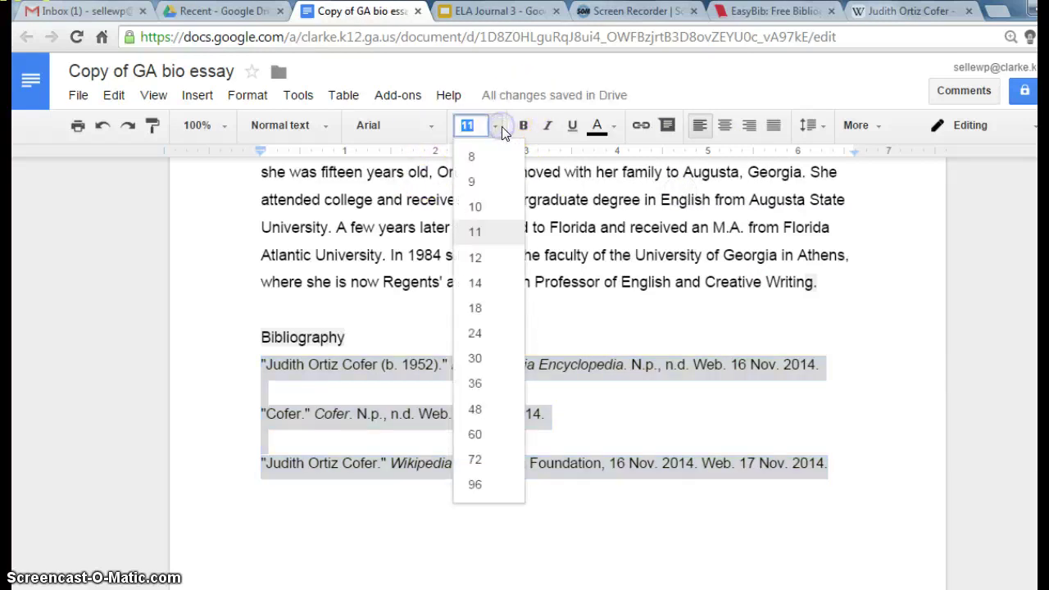
pyautogui.click(475, 283)
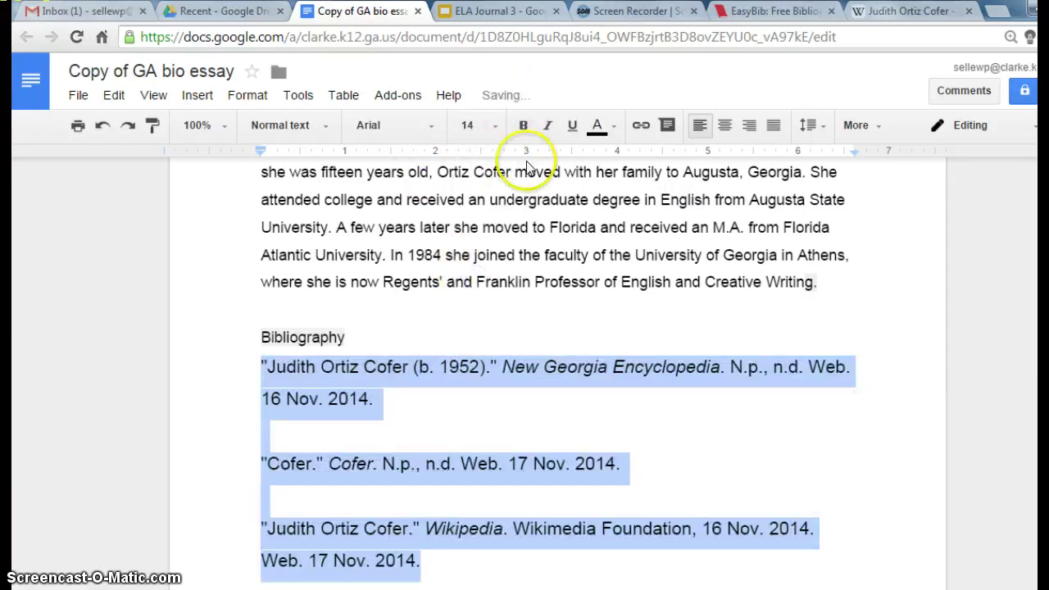
pyautogui.click(496, 124)
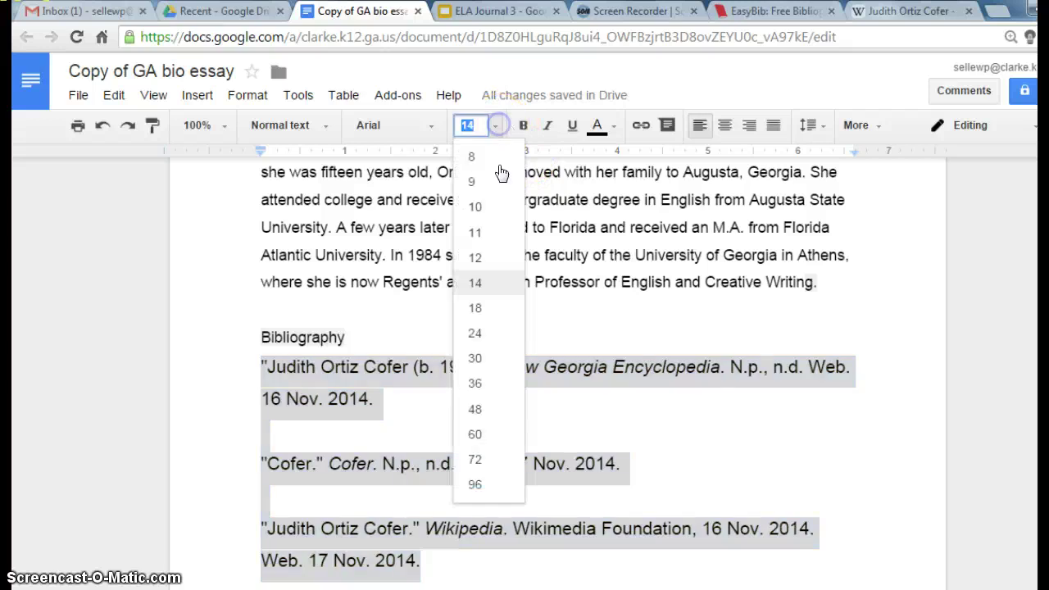
pyautogui.click(470, 259)
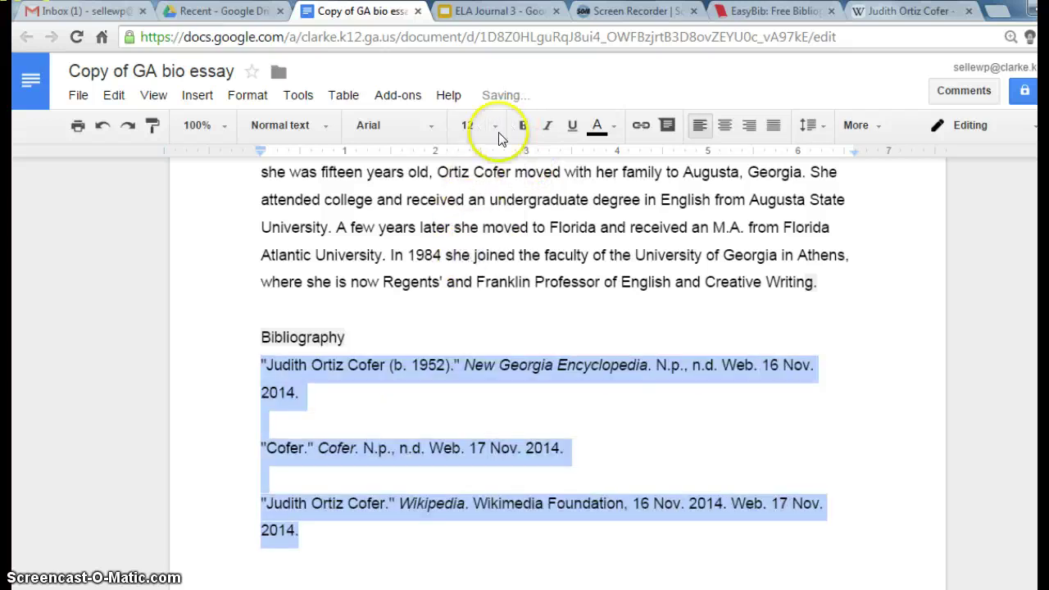
pyautogui.click(496, 127)
pyautogui.click(479, 233)
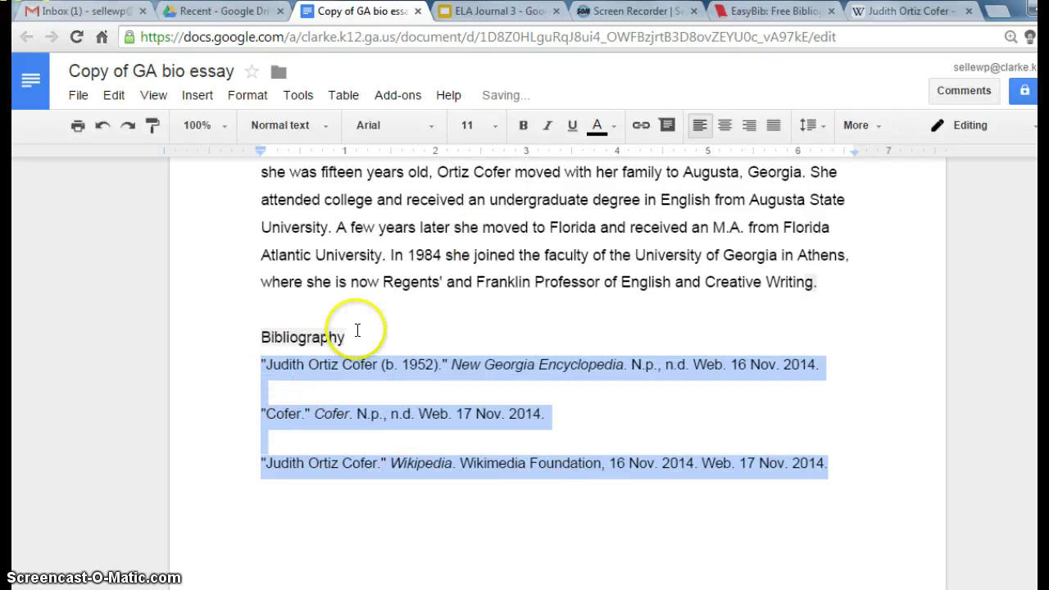
# - Set the Bibliography heading's font size to 14 pt
pyautogui.moveTo(353, 338); pyautogui.dragTo(259, 344)
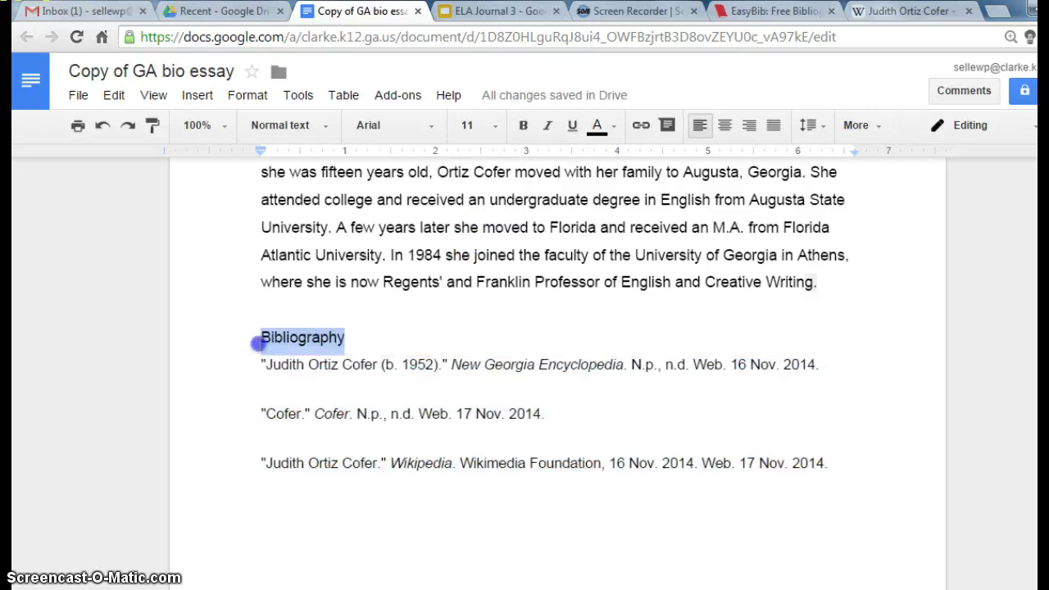
pyautogui.click(501, 123)
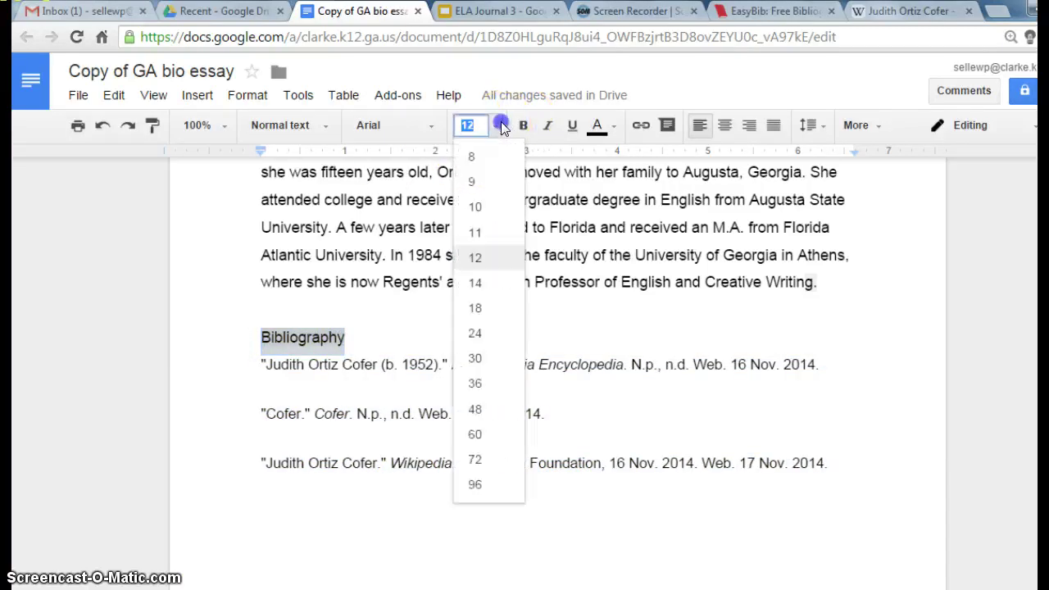
pyautogui.click(477, 281)
pyautogui.moveTo(351, 344); pyautogui.dragTo(433, 342)
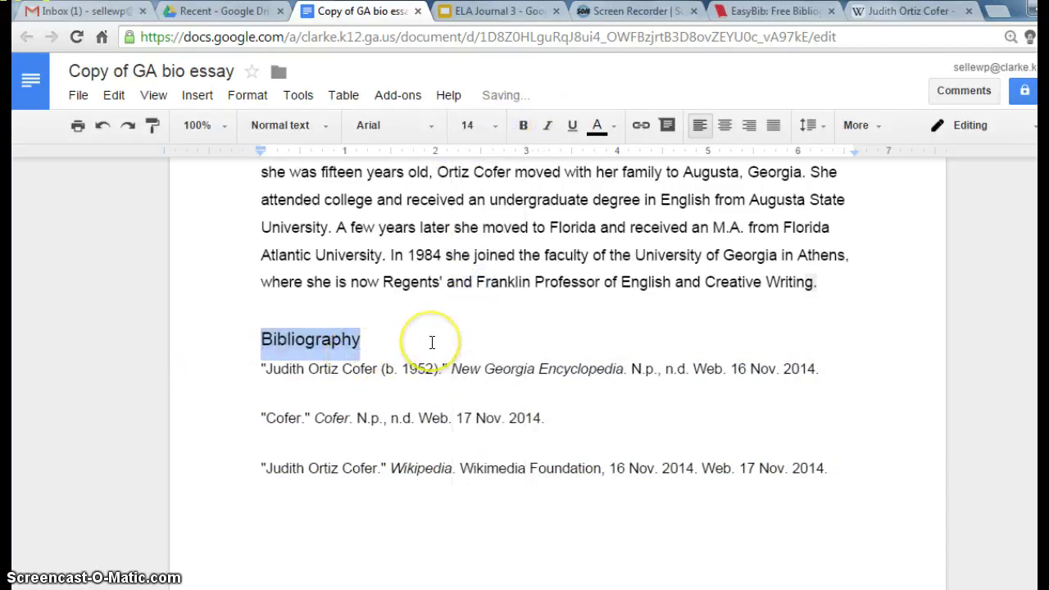
pyautogui.scroll(-5, 432, 342)
pyautogui.scroll(5, 432, 342)
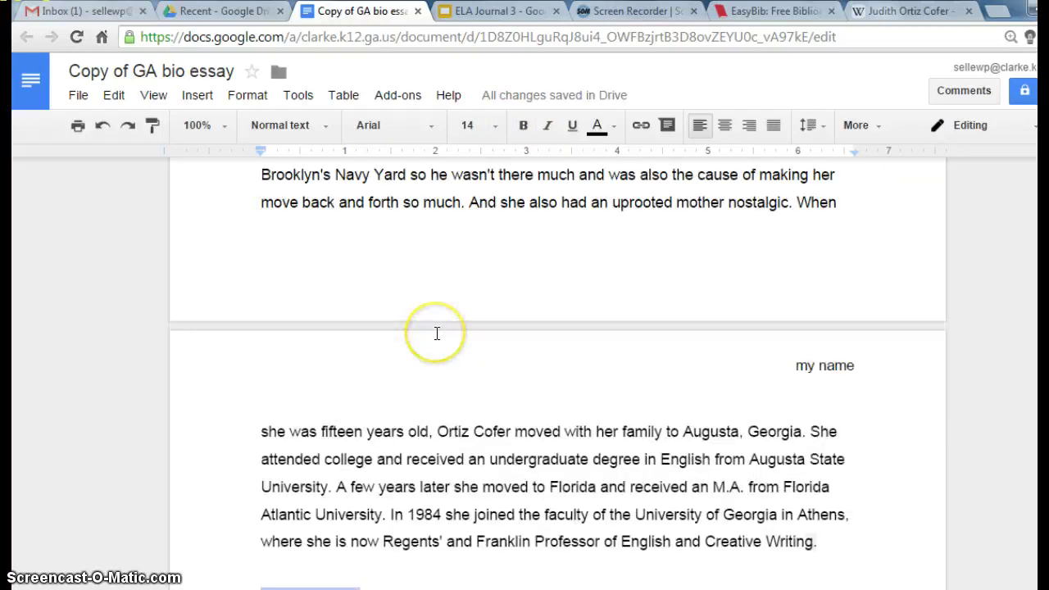
pyautogui.scroll(10, 437, 334)
pyautogui.scroll(-15, 437, 334)
pyautogui.scroll(2, 437, 334)
pyautogui.scroll(3, 437, 335)
# - Insert blank lines above the Bibliography heading to separate it from the essay
pyautogui.click(435, 286)
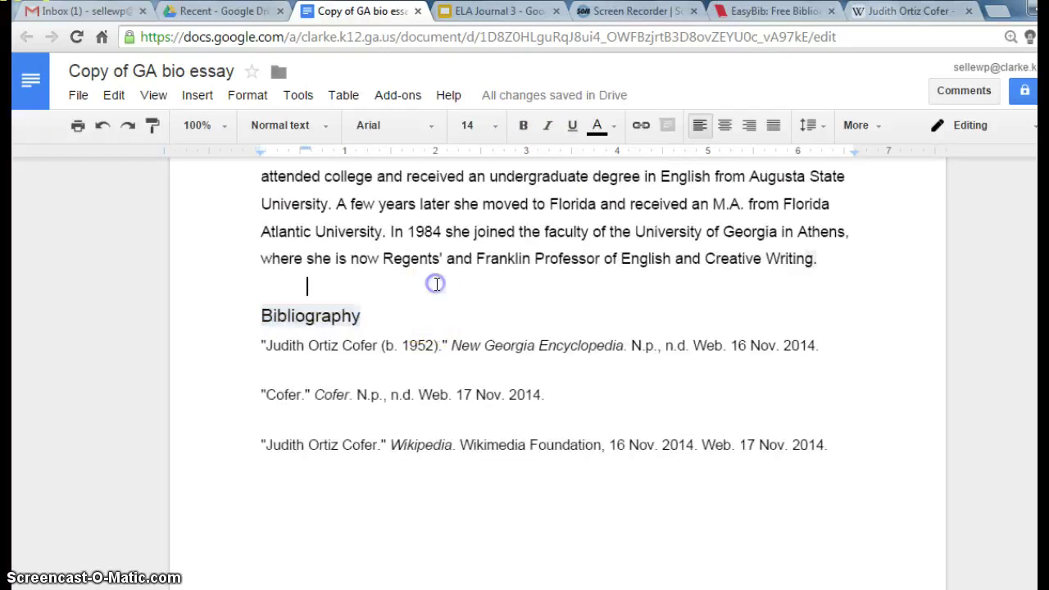
pyautogui.press('Return')
pyautogui.press('Return')
pyautogui.press('Return')
pyautogui.press('Return')
pyautogui.press('Return')
pyautogui.press('Return')
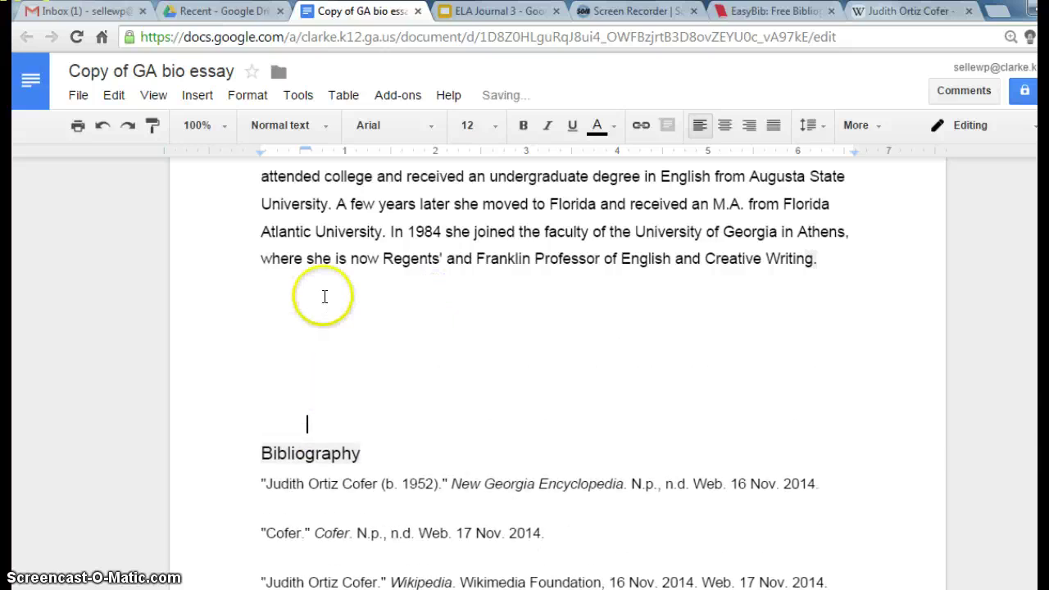
pyautogui.scroll(-3, 324, 297)
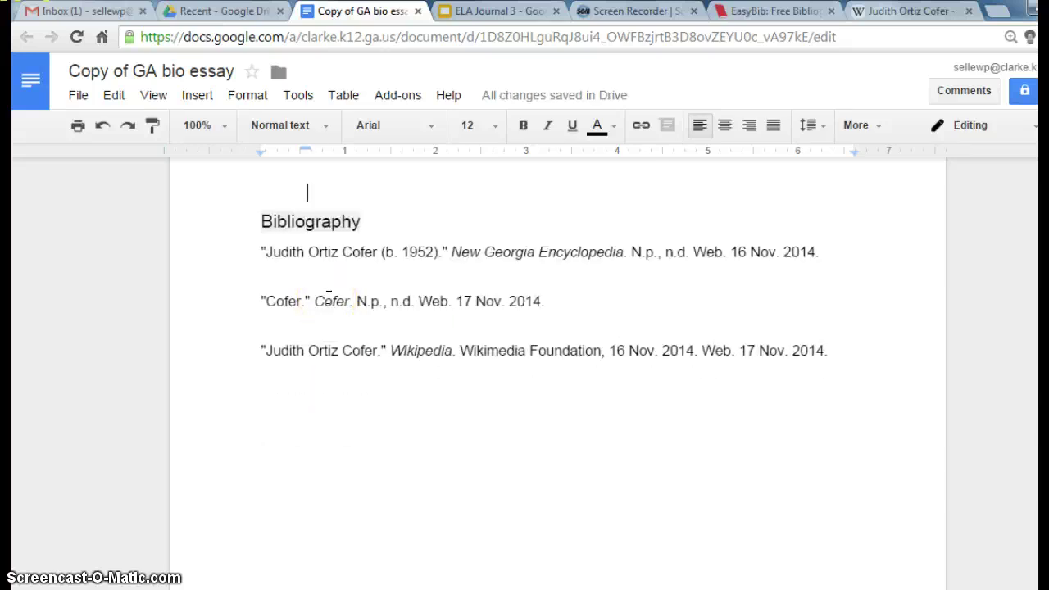
pyautogui.press('Return')
pyautogui.press('Return')
pyautogui.scroll(15, 328, 296)
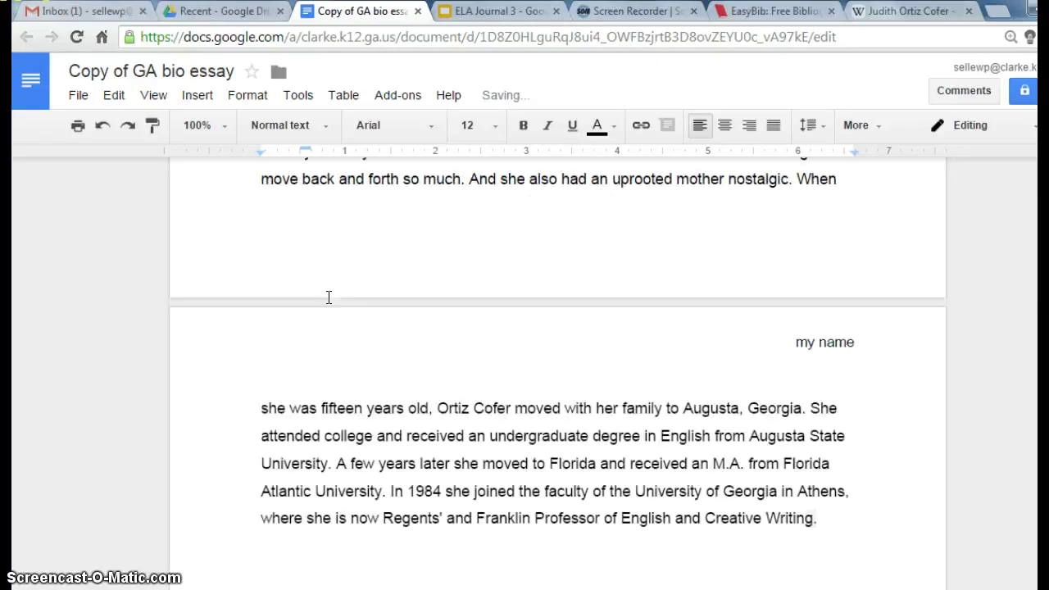